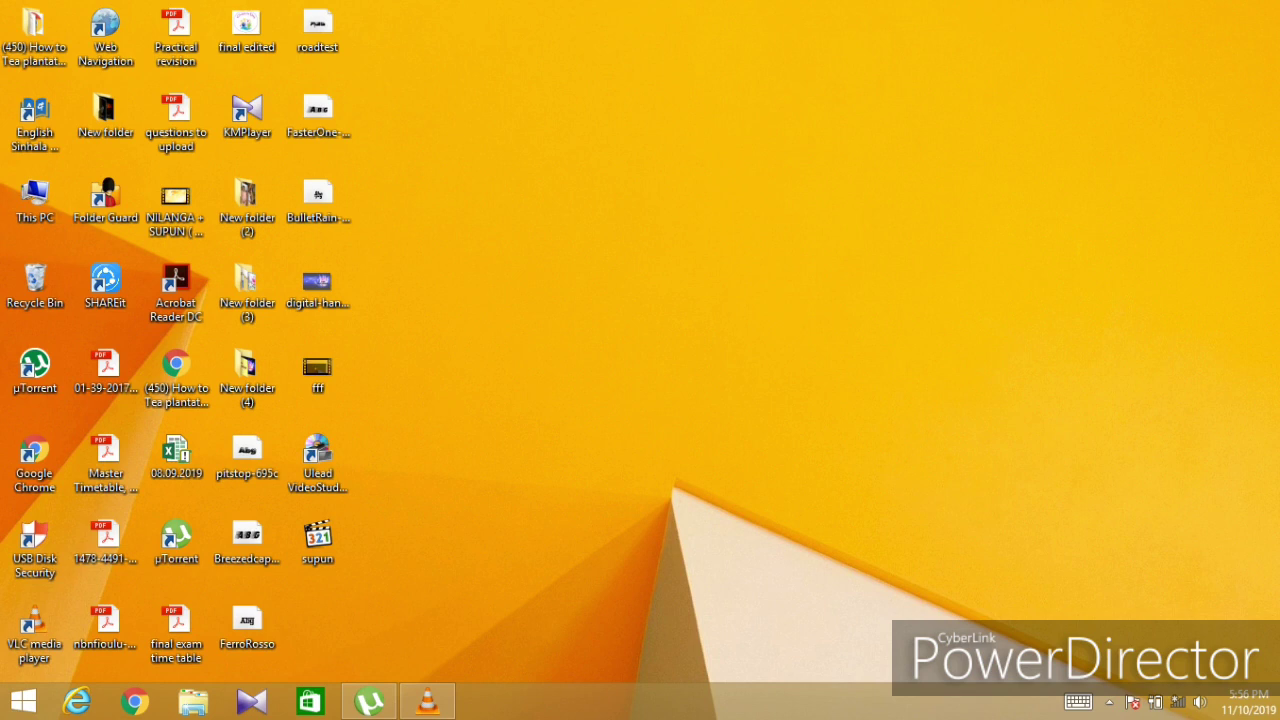
Open the KINGSTON (G:) drive from This PC
click(35, 200)
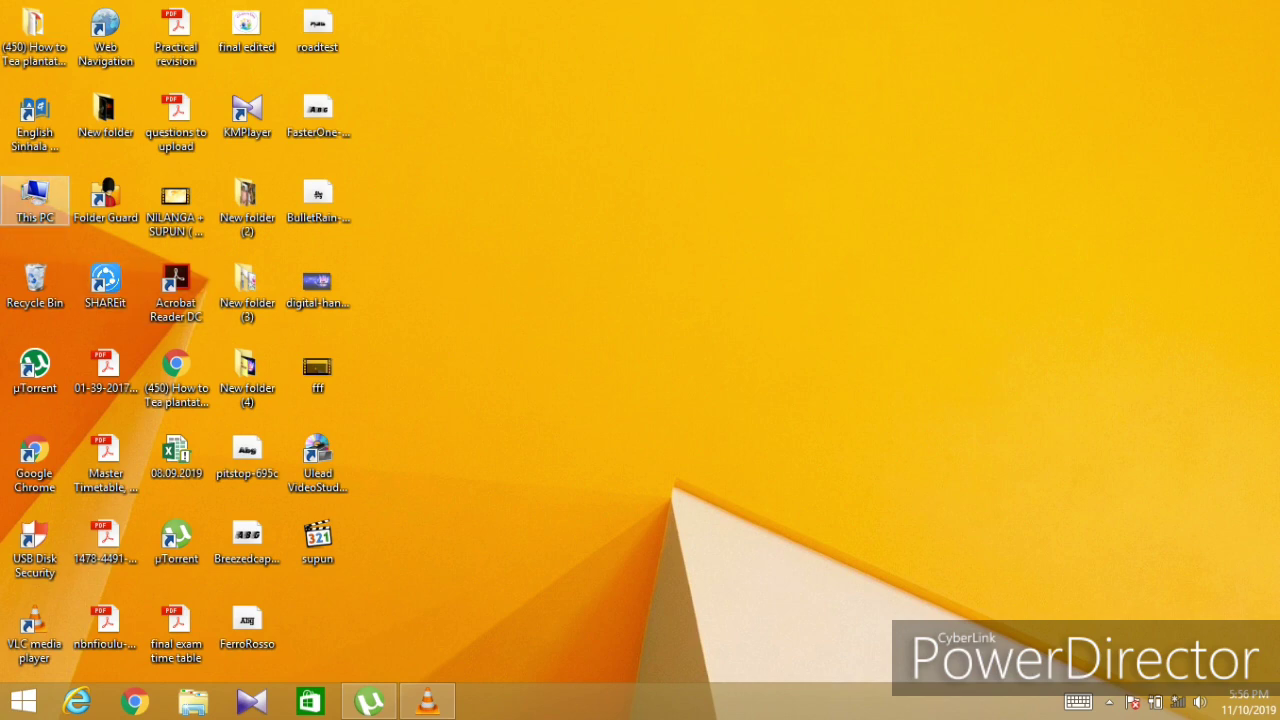
key(Return)
scroll(840, 360, down, 2)
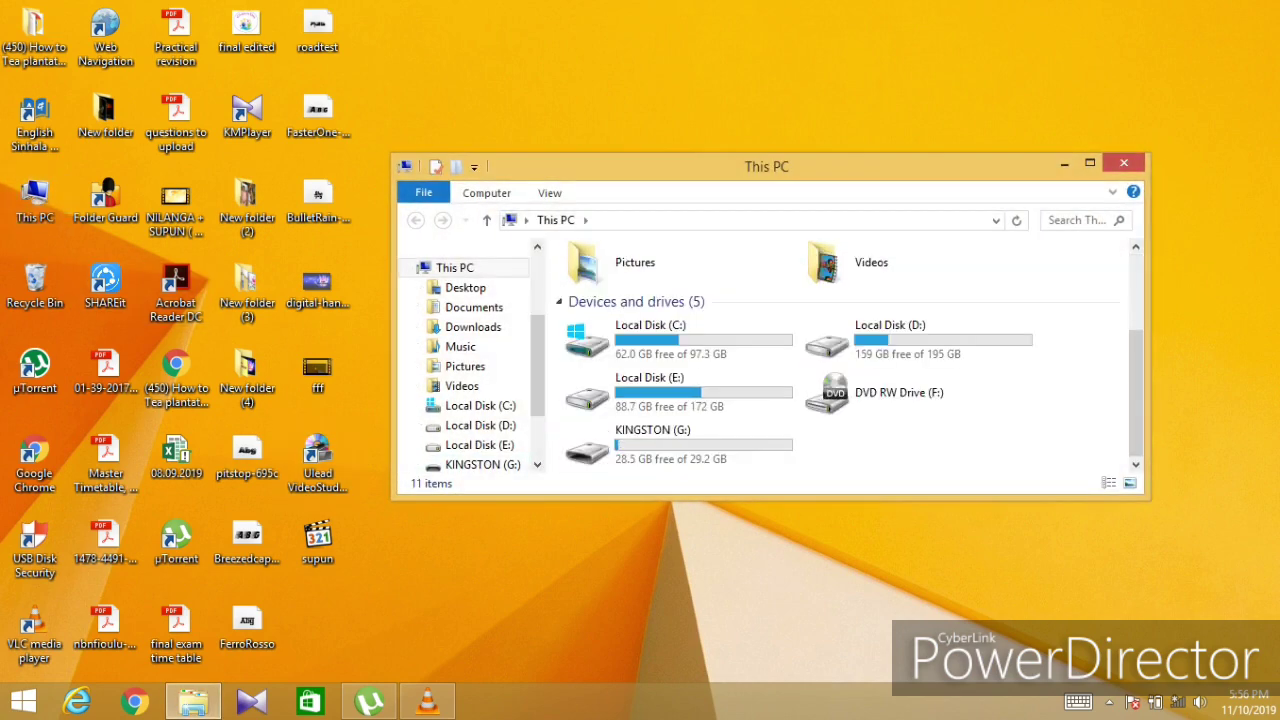
click(679, 444)
key(Return)
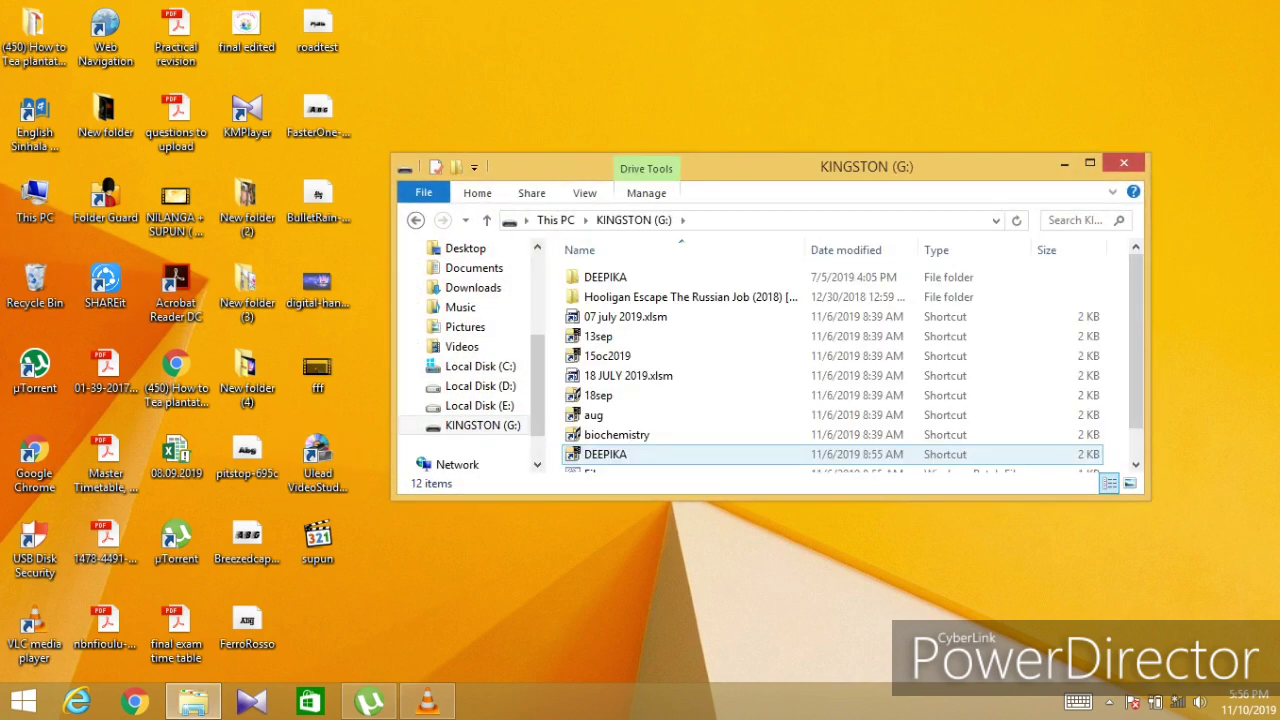
Examine the folders and shortcut files listed on the KINGSTON (G:) drive
key(Up)
key(Up)
key(Up)
key(Up)
key(Up)
key(Down)
key(Down)
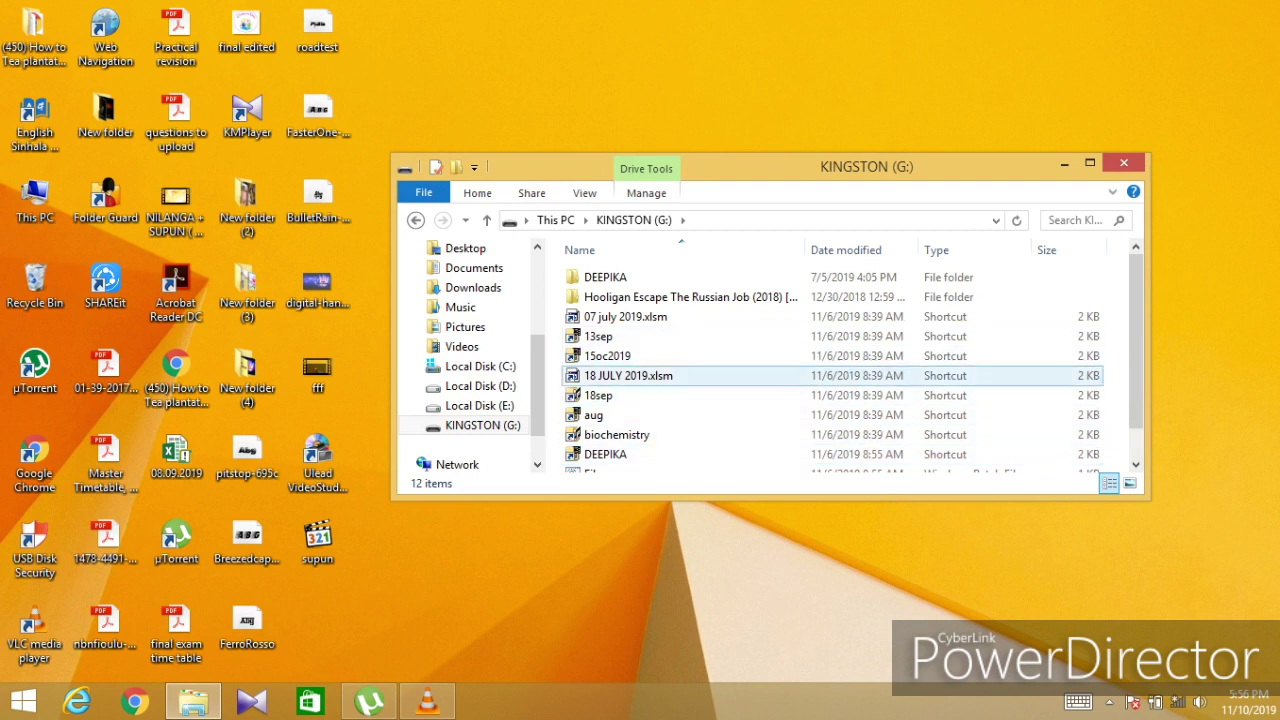
key(Down)
key(Down)
key(Down)
key(Down)
key(Down)
key(Down)
key(Up)
key(Up)
key(Up)
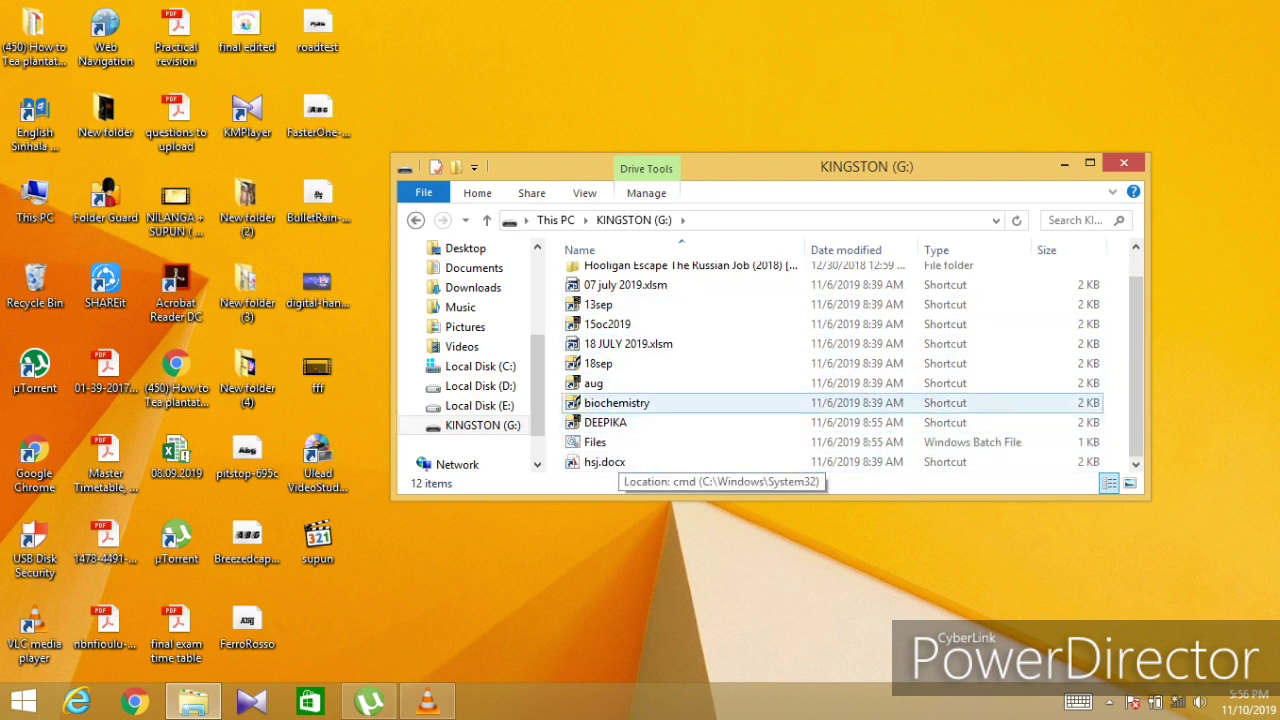
key(Up)
key(Up)
key(Up)
key(Up)
key(Up)
key(End)
key(Up)
key(Up)
key(Up)
key(Up)
key(Up)
key(Up)
key(Up)
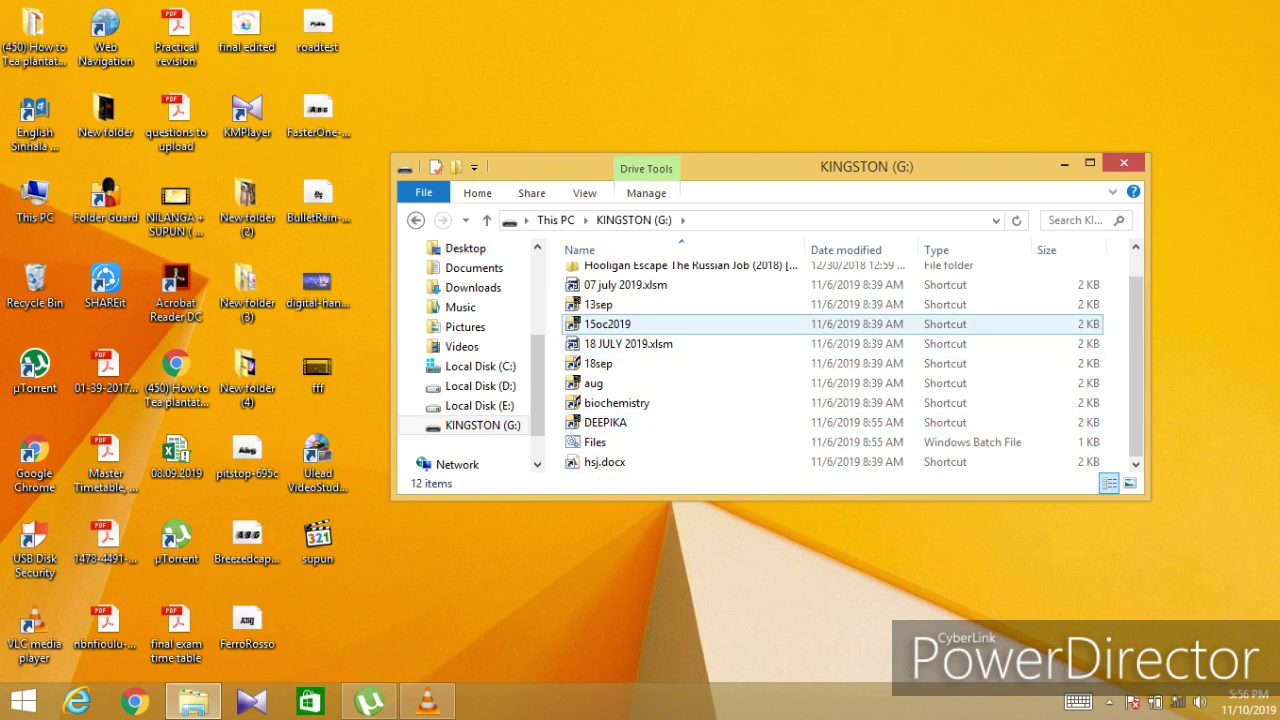
key(Up)
key(Up)
key(Down)
key(Down)
key(Down)
key(Down)
key(Down)
key(Down)
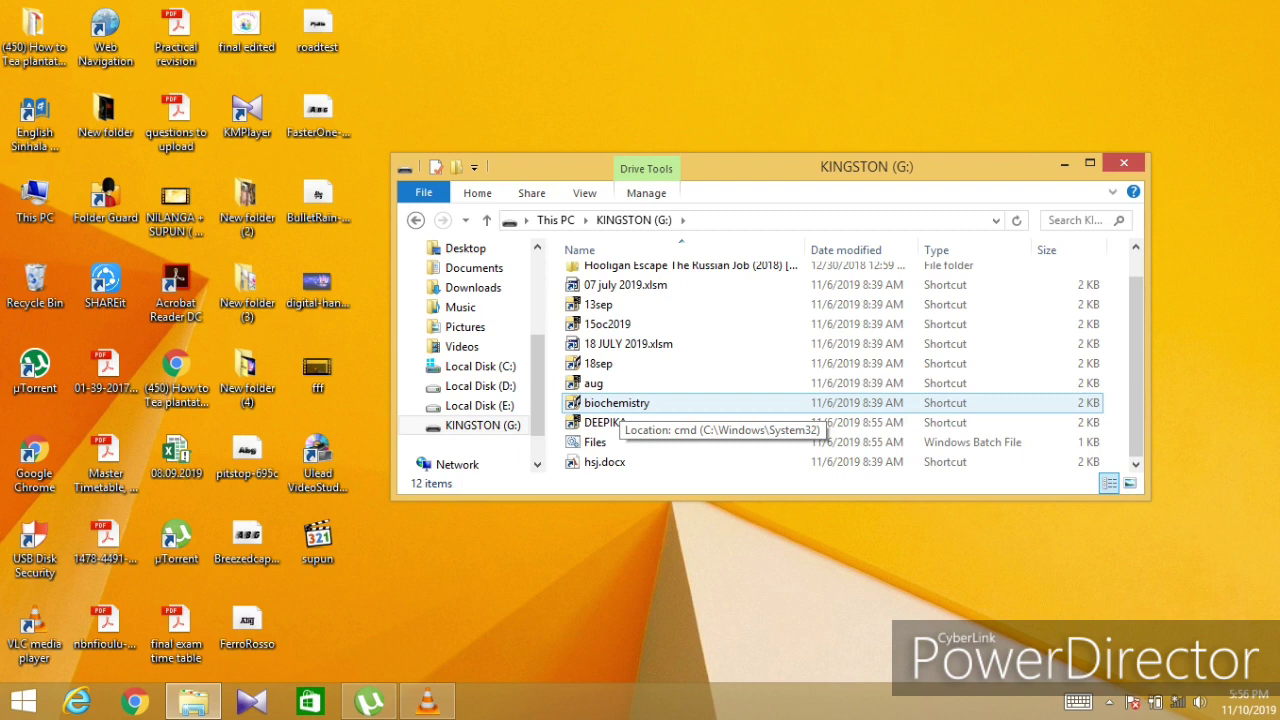
Try to open the biochemistry shortcut on the USB drive and close the drive window
double_click(615, 404)
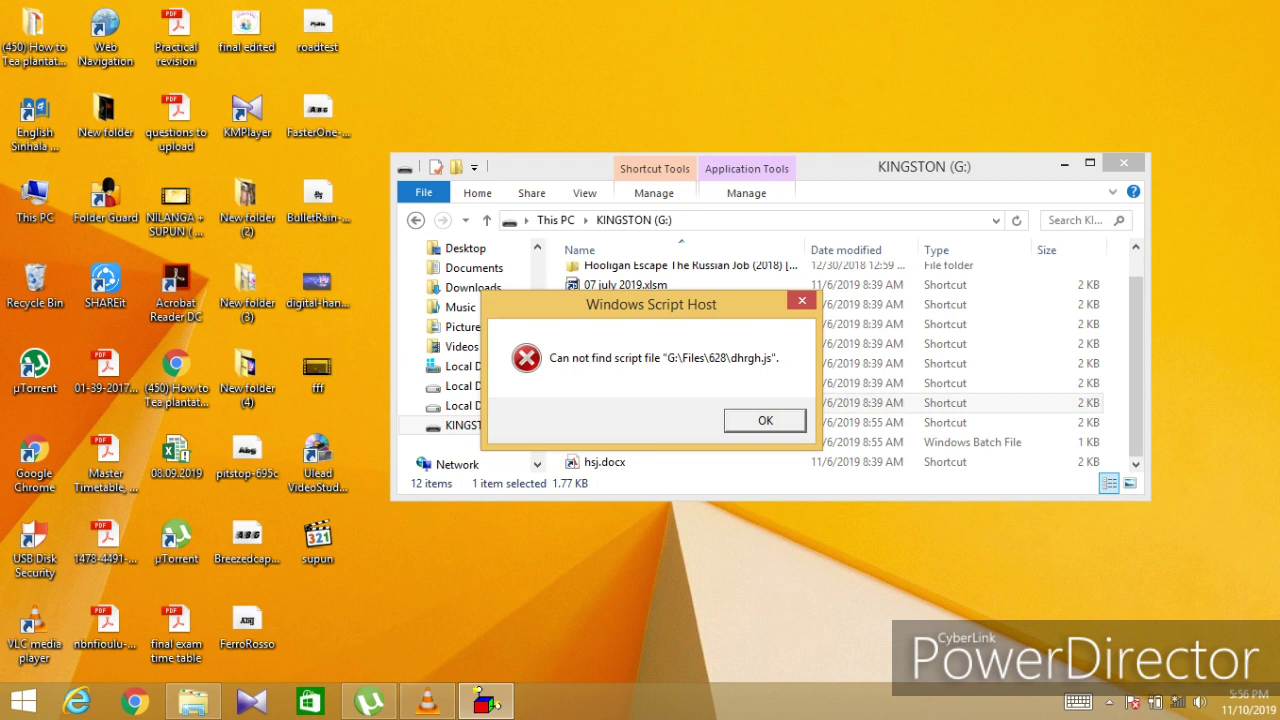
click(765, 420)
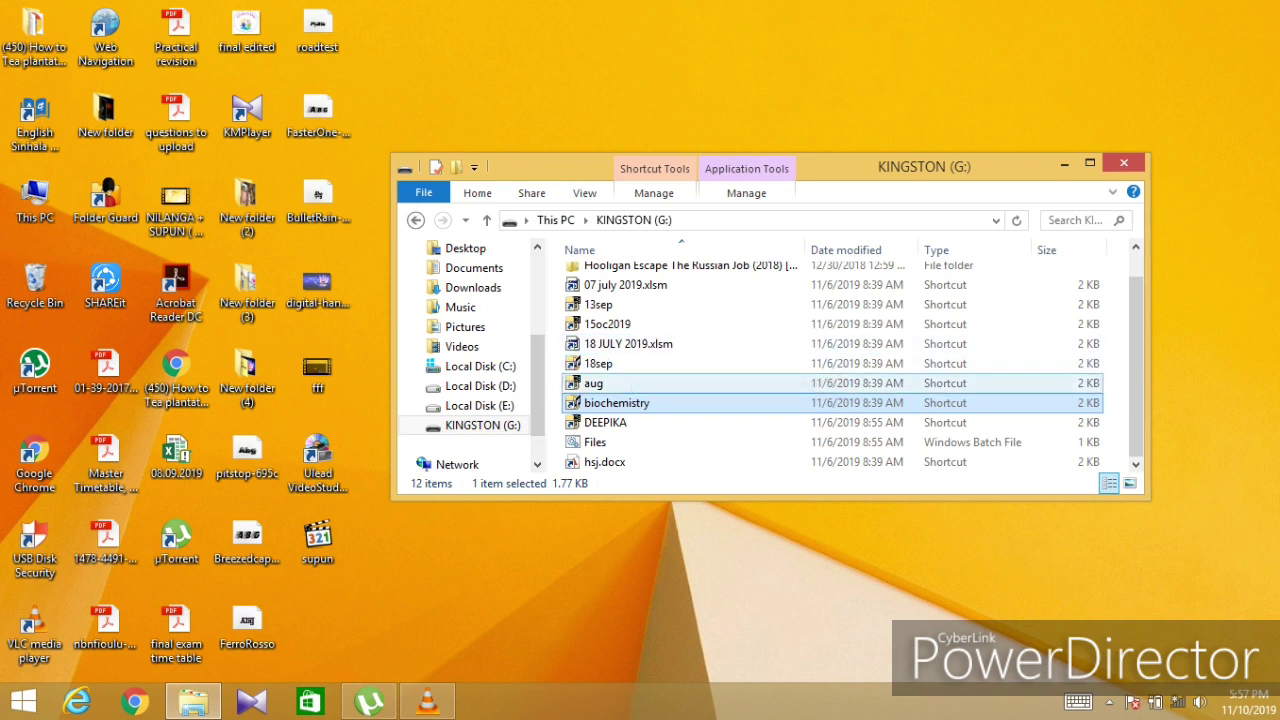
click(585, 193)
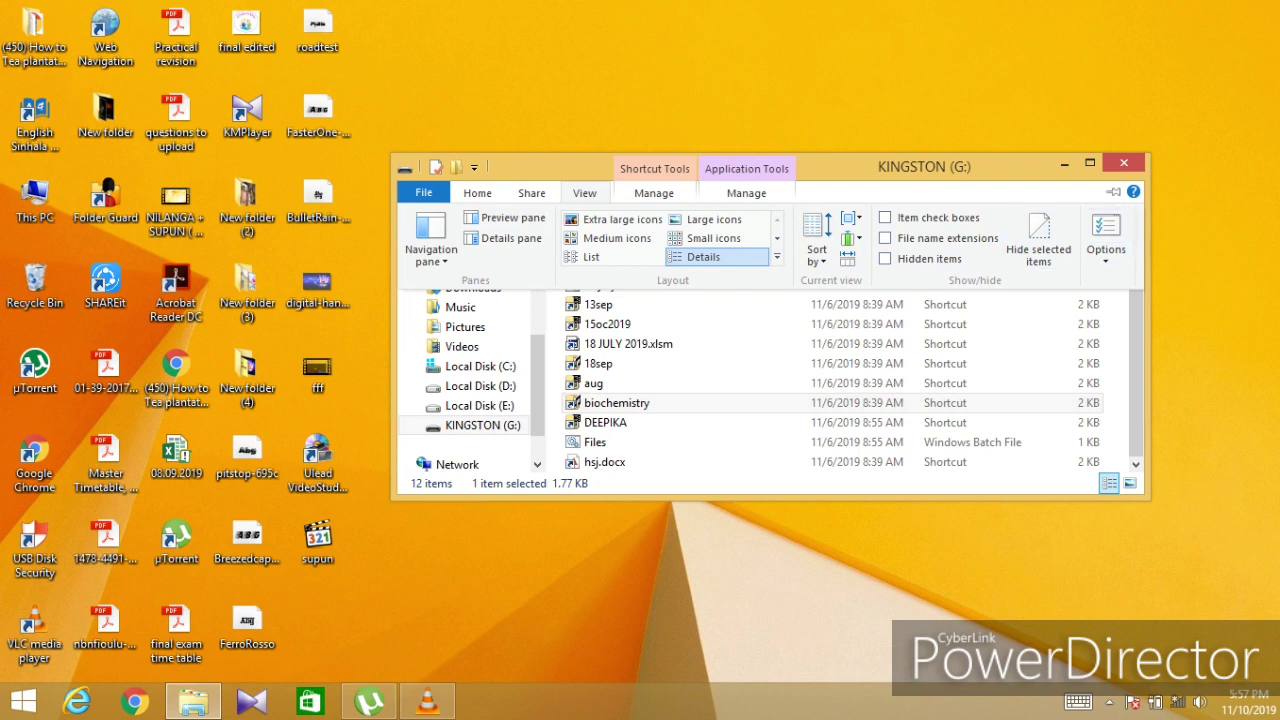
key(Escape)
key(alt+F4)
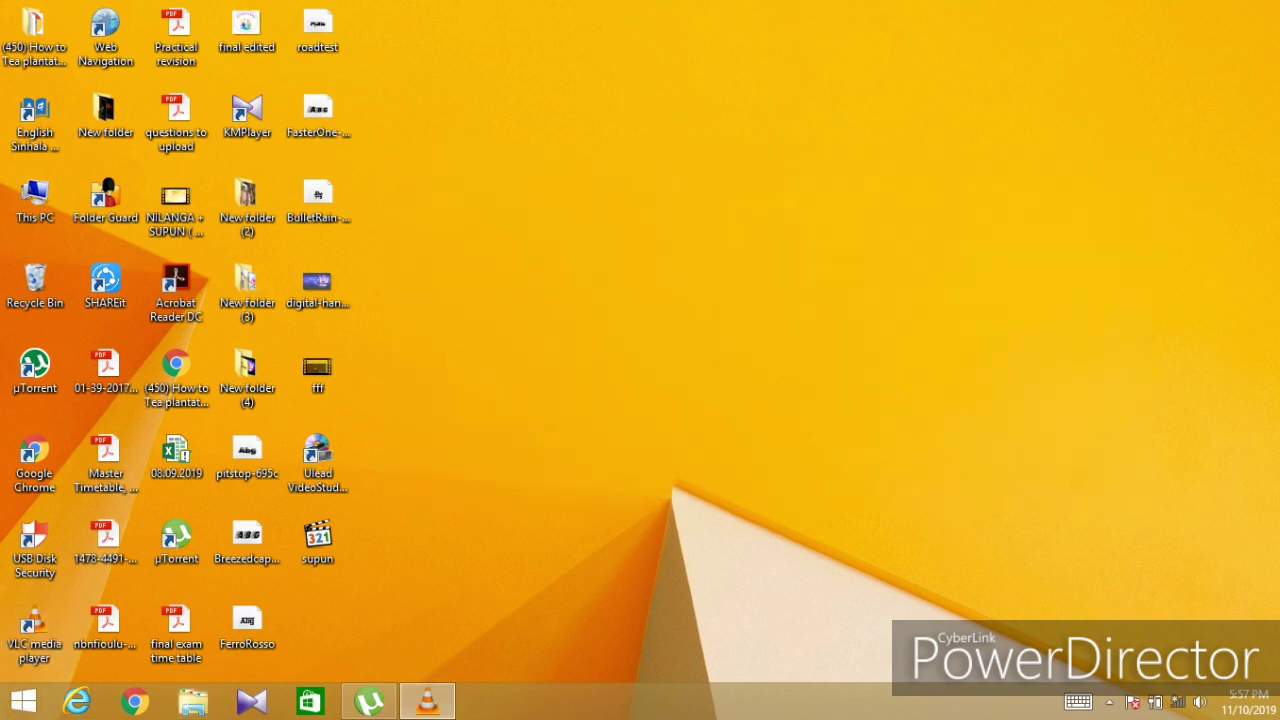
Open the Control Panel
right_click(26, 698)
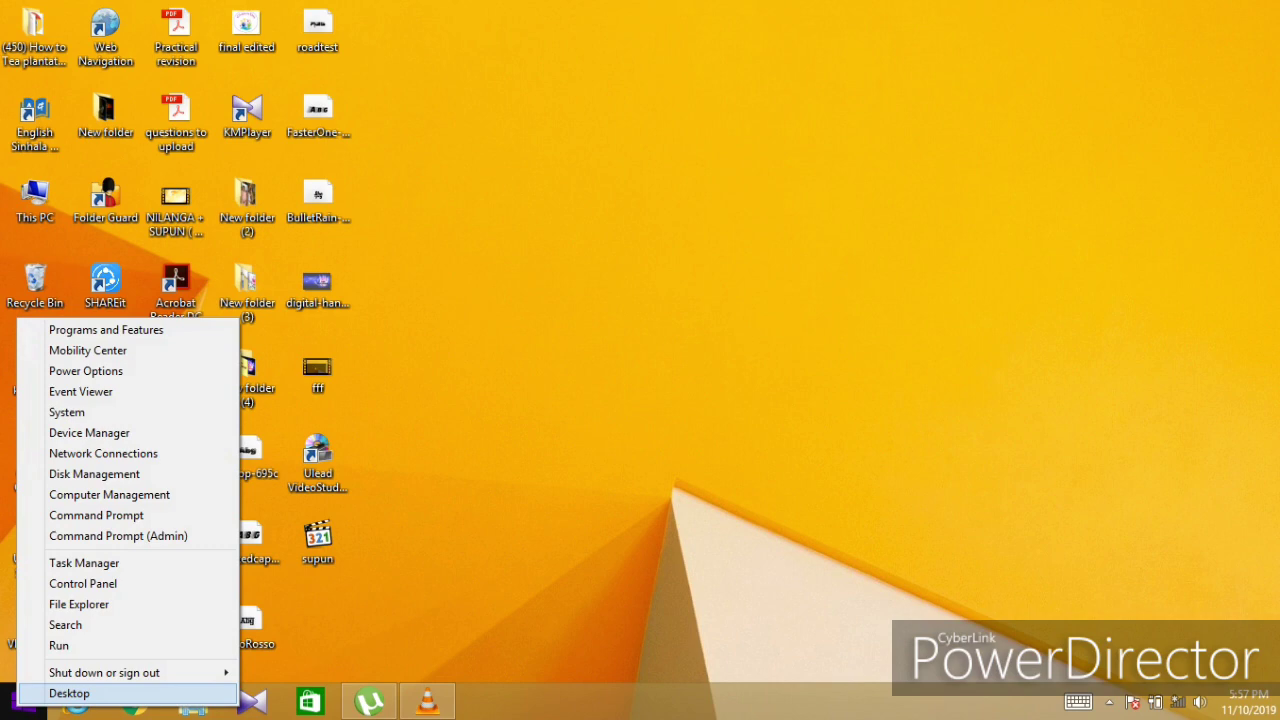
key(Up)
key(Up)
key(Up)
key(Up)
key(Up)
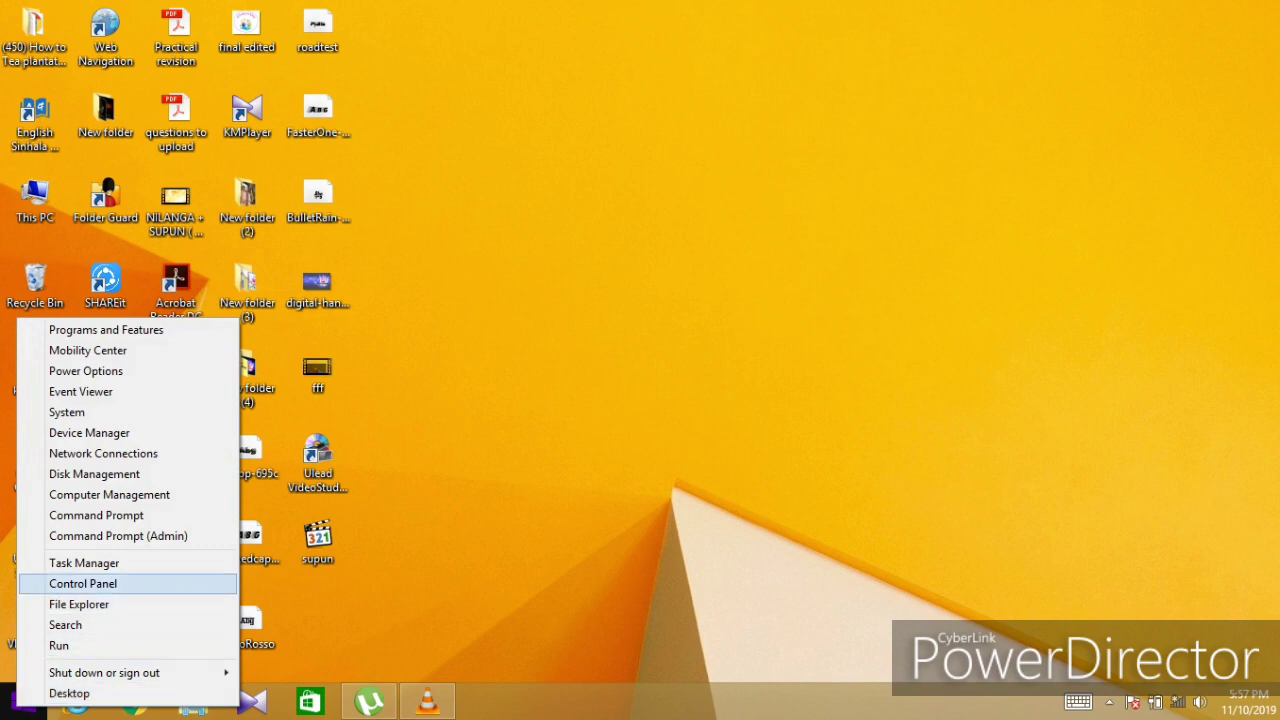
key(Return)
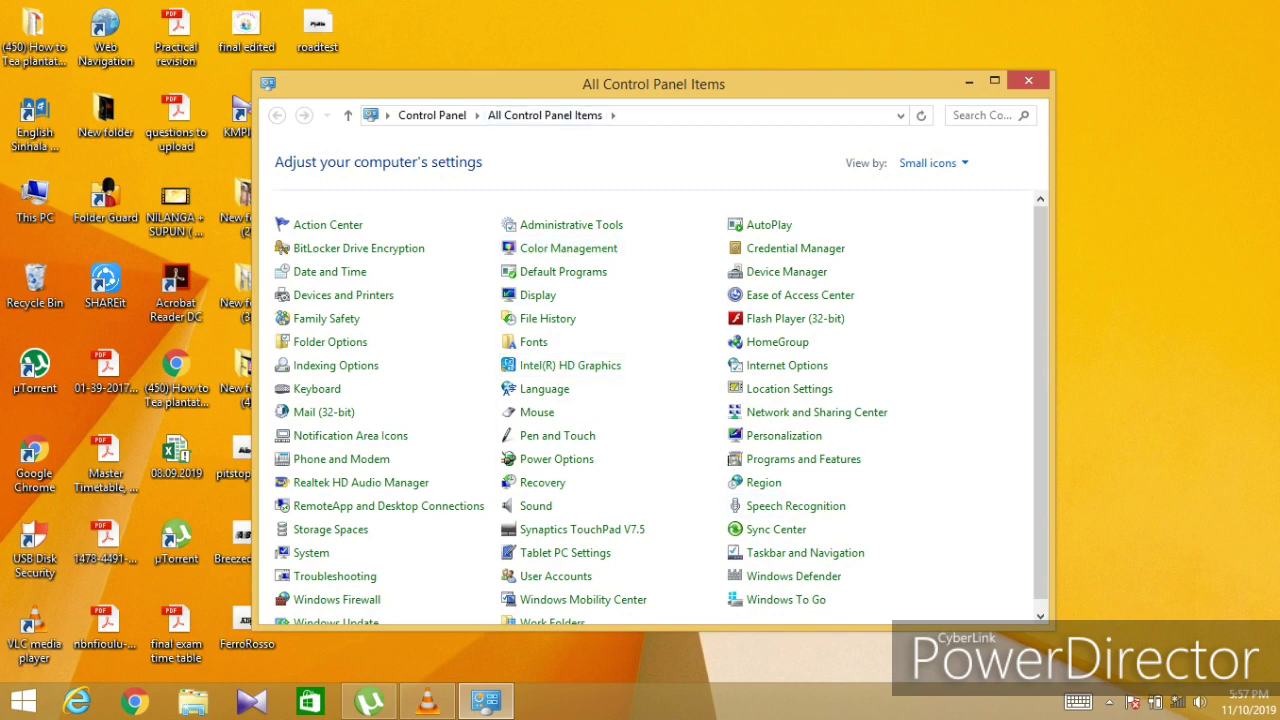
Switch the Control Panel view to Category and back to Small icons
click(928, 163)
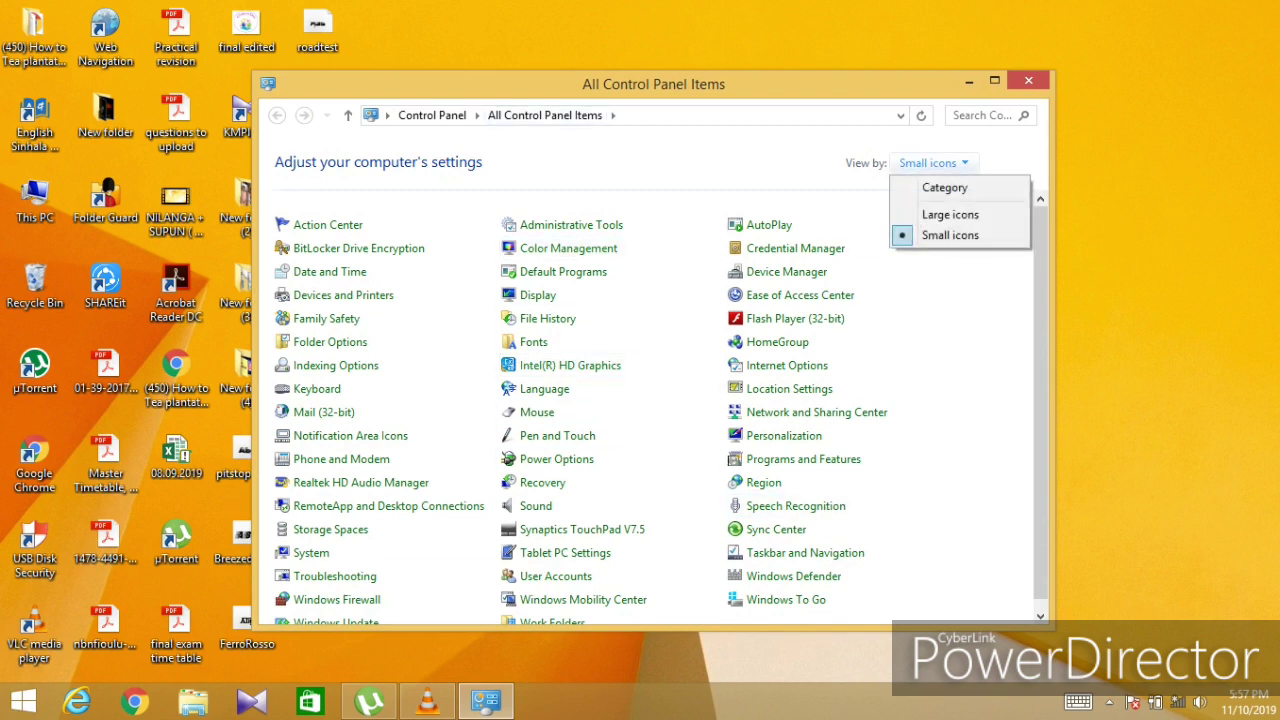
click(943, 184)
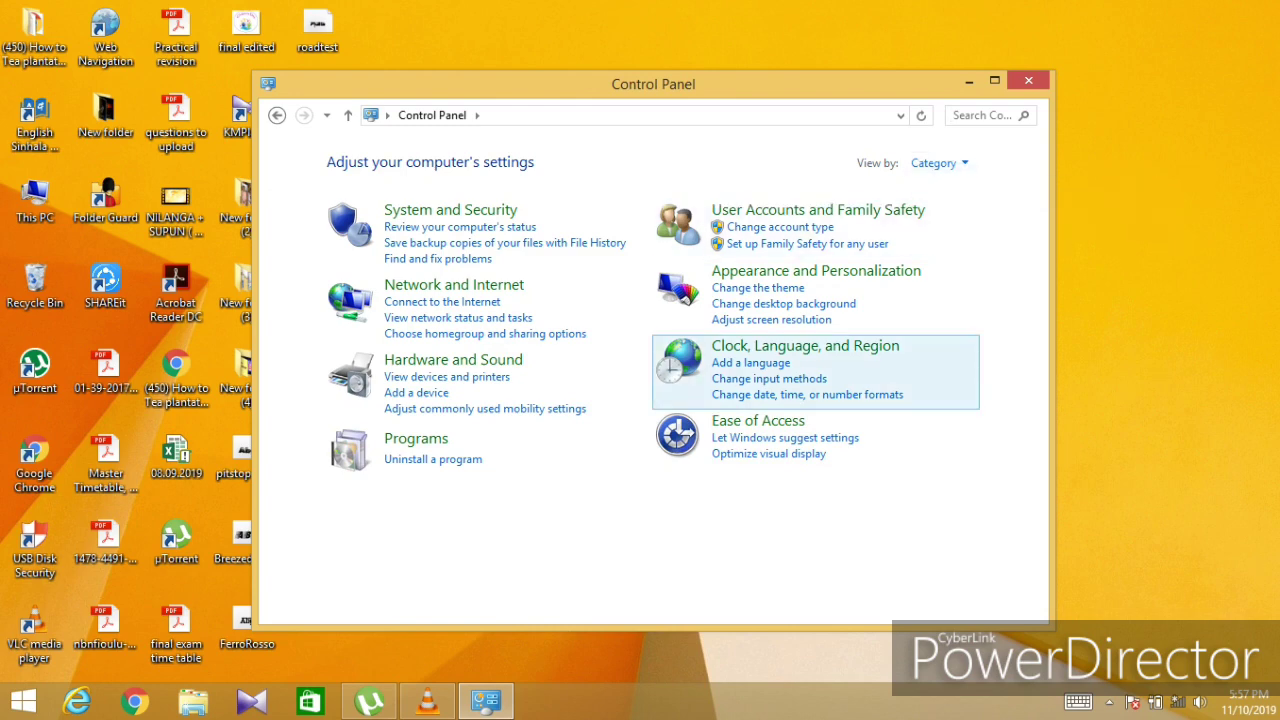
click(935, 163)
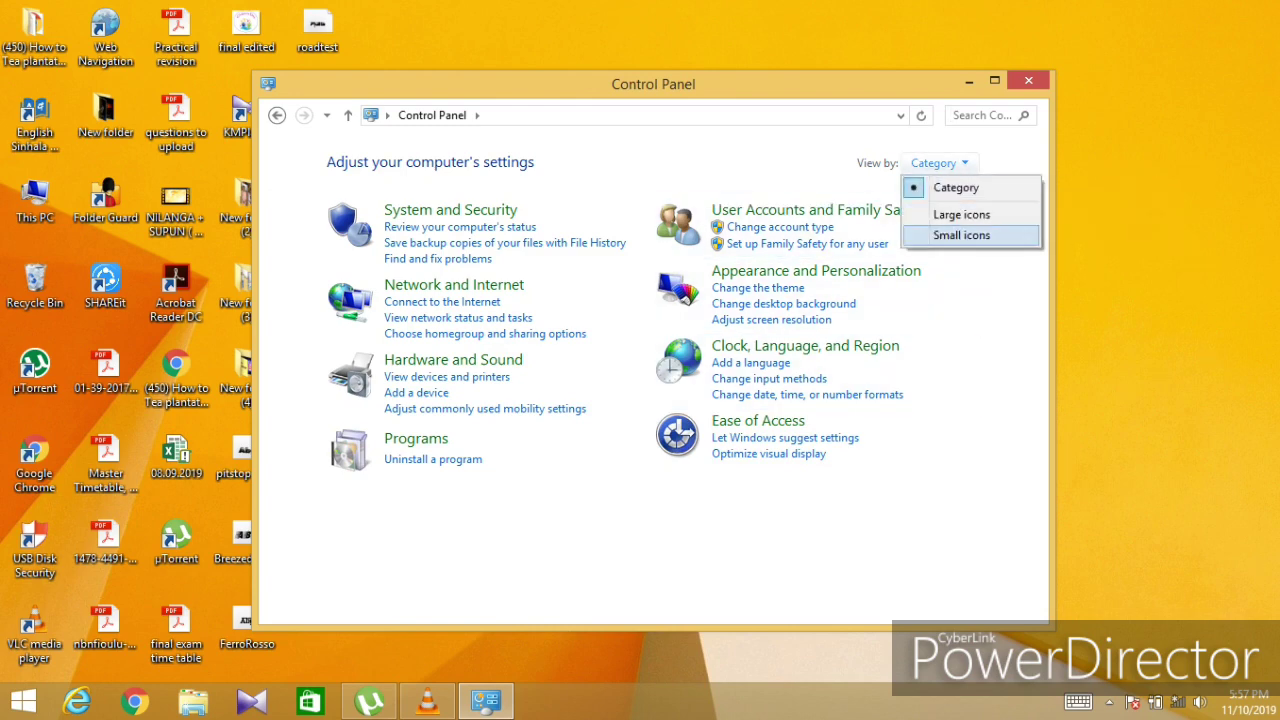
click(961, 235)
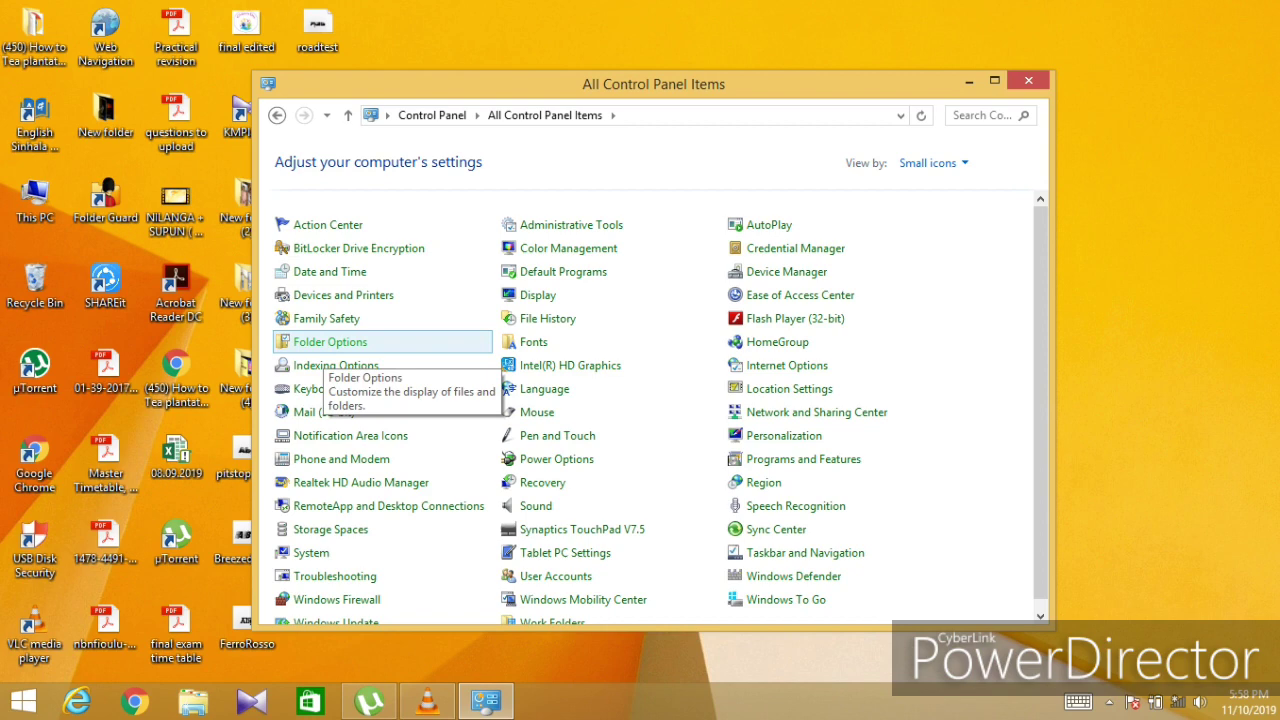
Open Folder Options and choose to show hidden files, folders, and drives in the advanced view settings
click(330, 342)
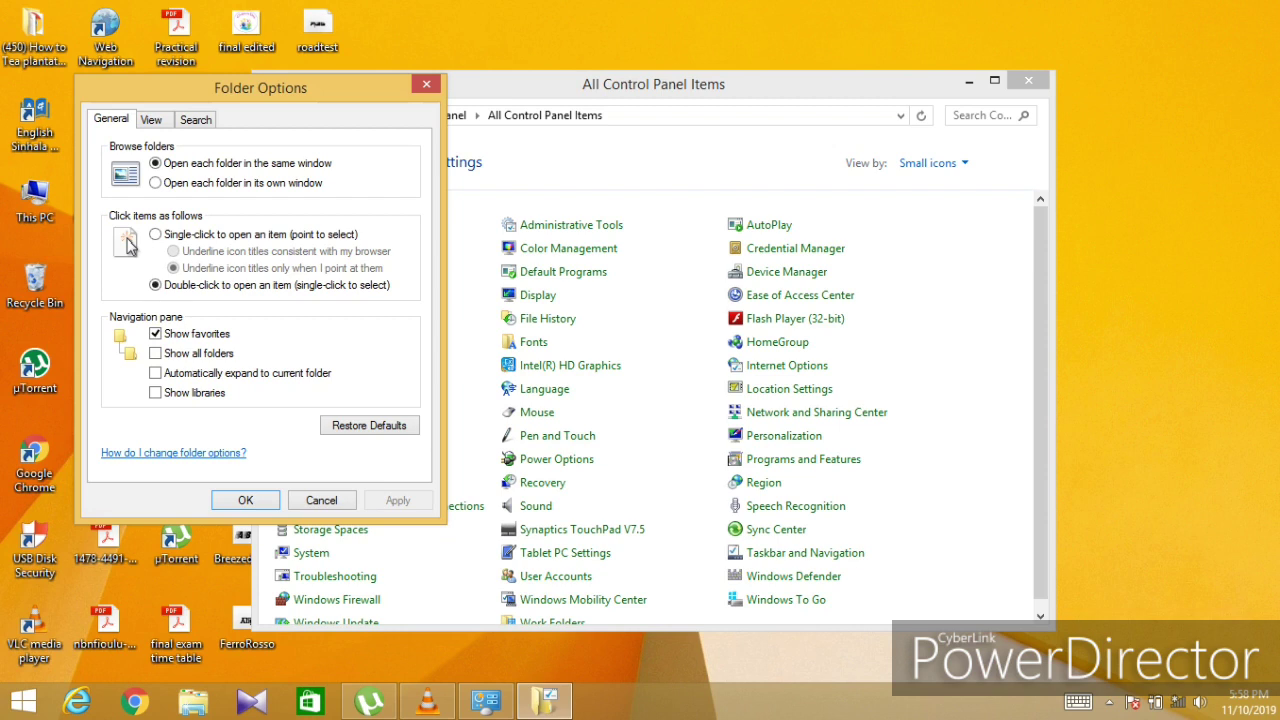
key(ctrl+Tab)
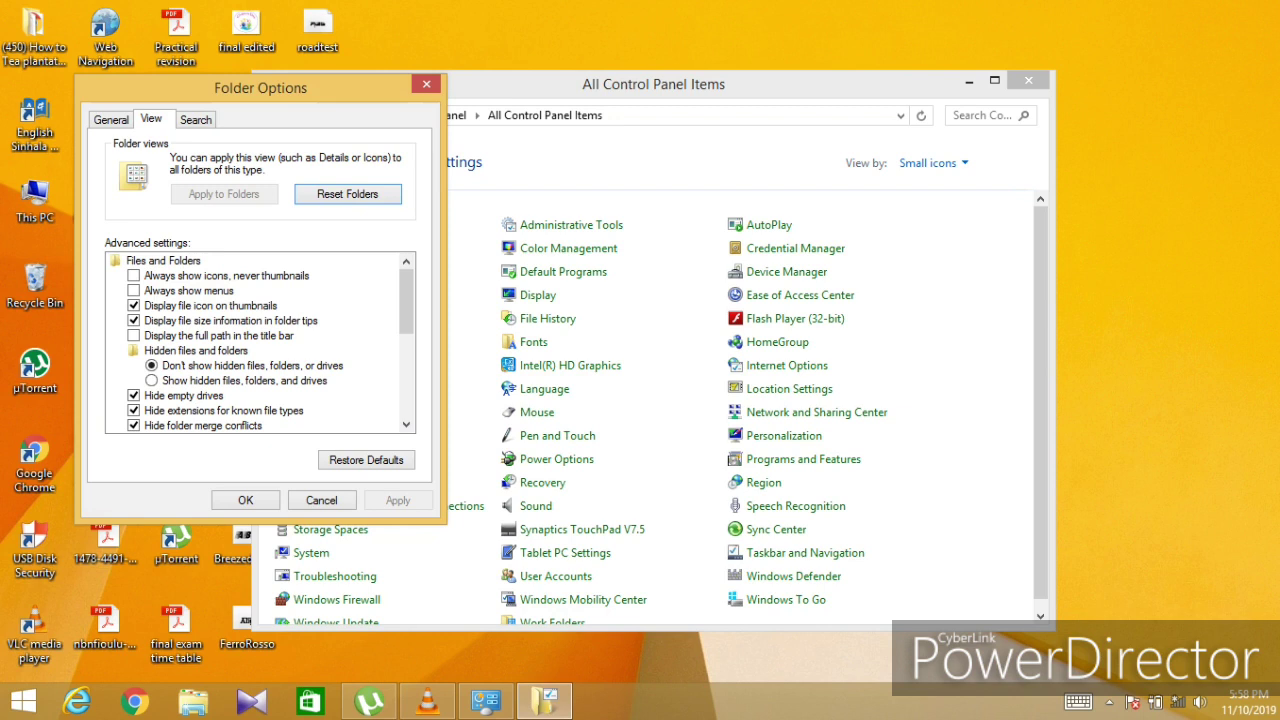
click(244, 380)
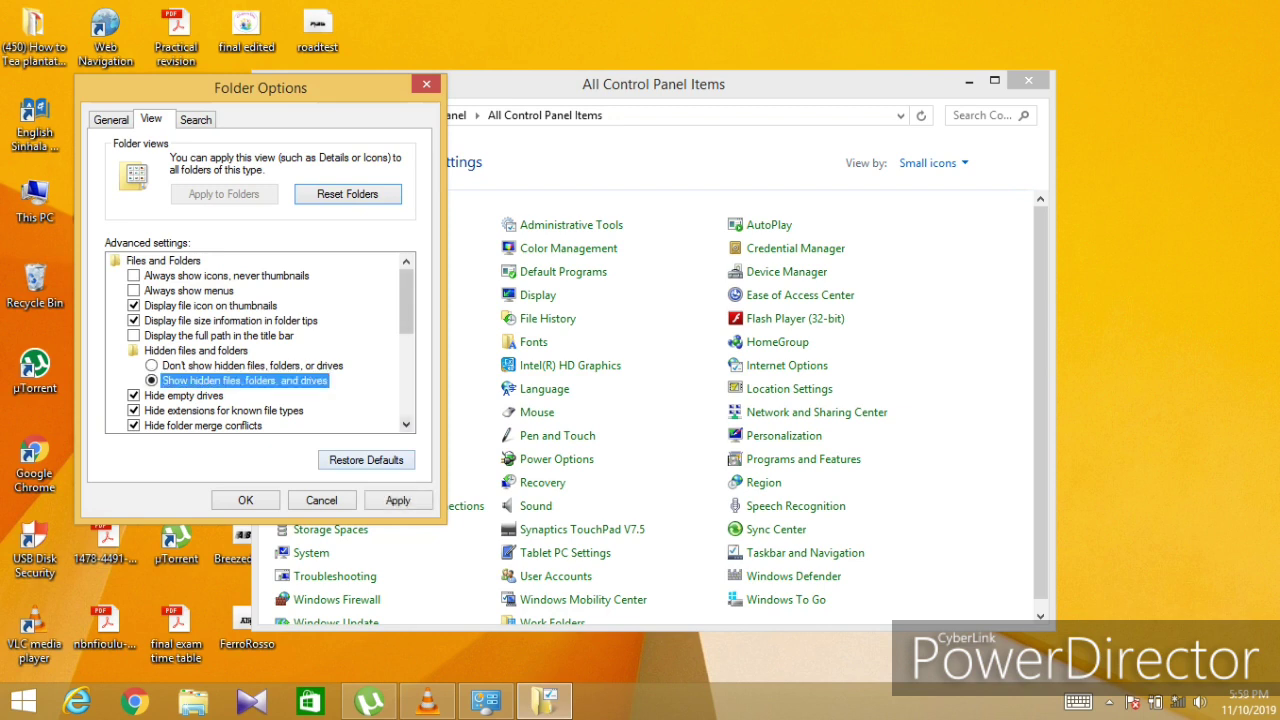
Enable launching folder windows in a separate process and restoring previous folder windows at logon, and apply the folder options
scroll(406, 424, down, 2)
click(406, 424)
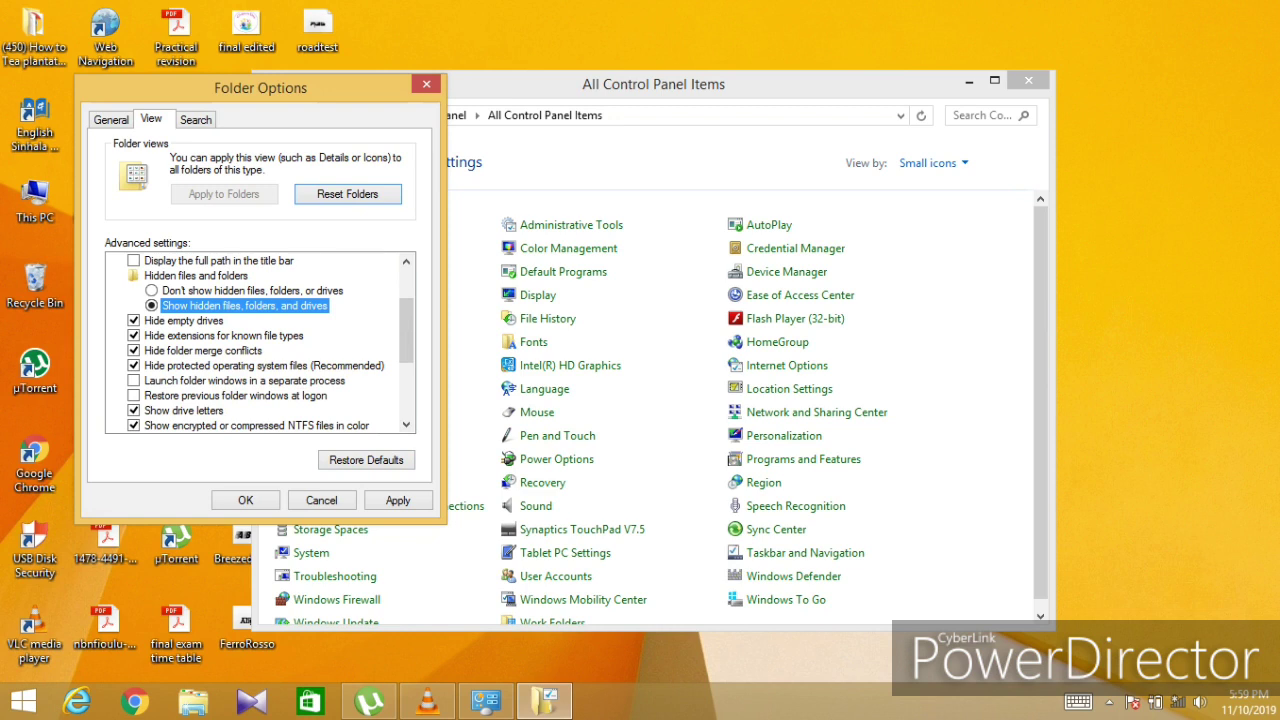
click(244, 380)
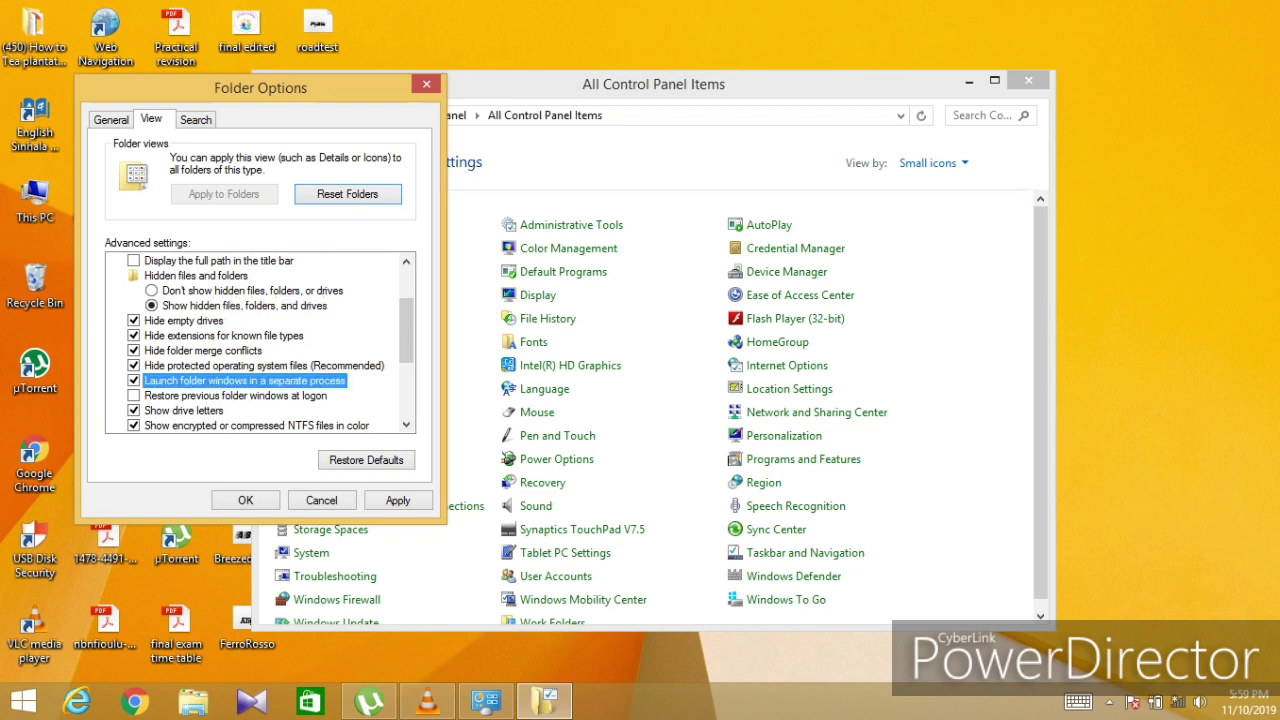
click(235, 395)
click(398, 500)
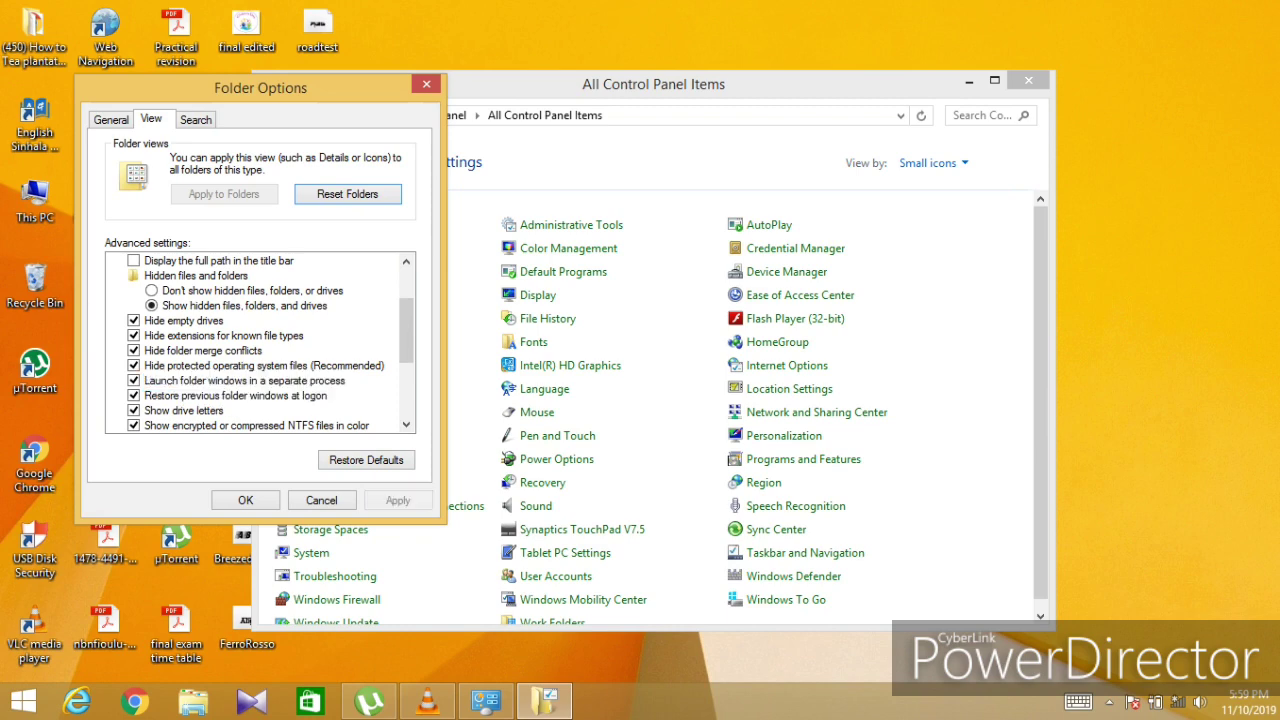
click(245, 500)
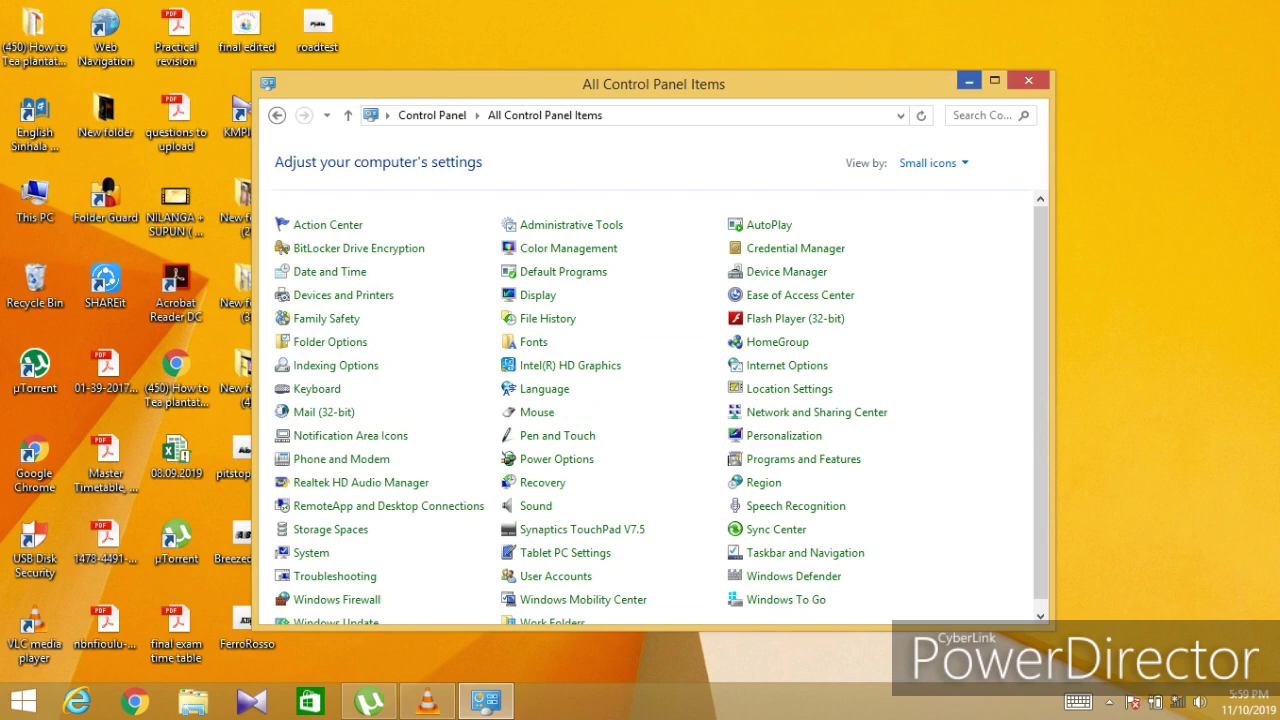
Minimize the Control Panel window and refresh the desktop
click(969, 80)
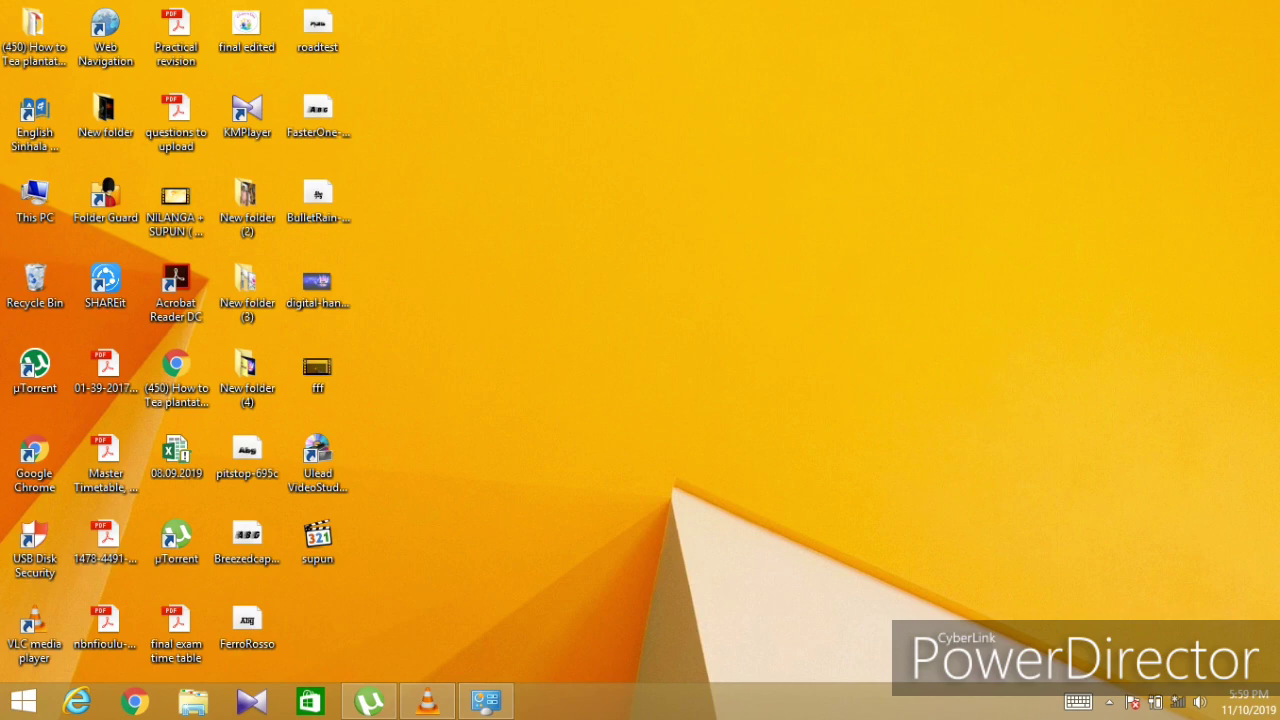
right_click(821, 187)
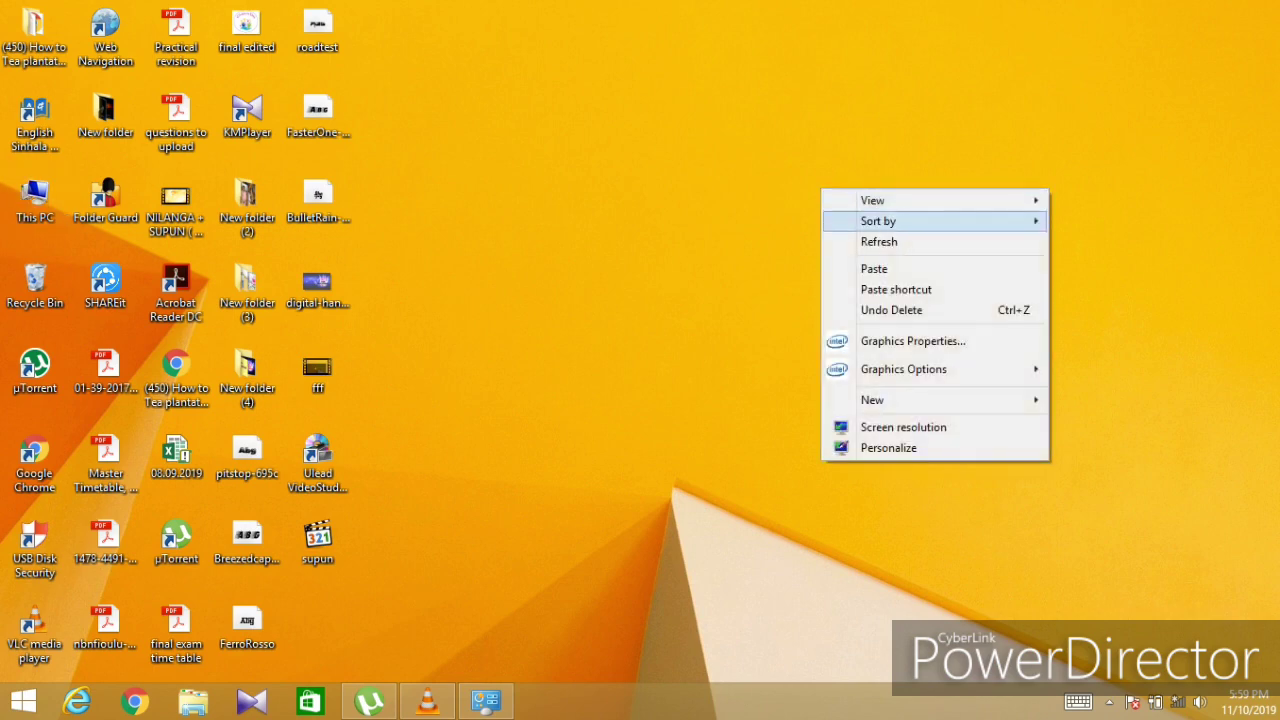
click(880, 241)
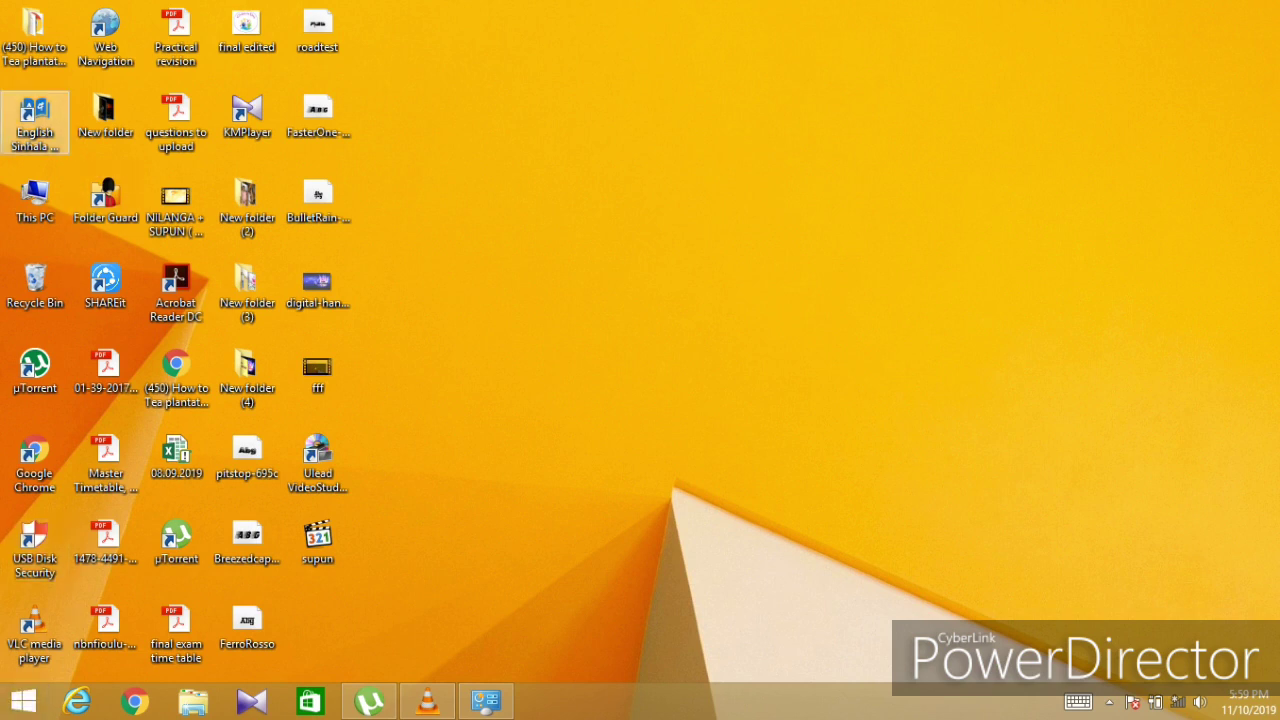
Reopen the KINGSTON (G:) drive from This PC and open its hidden Files folder
double_click(35, 198)
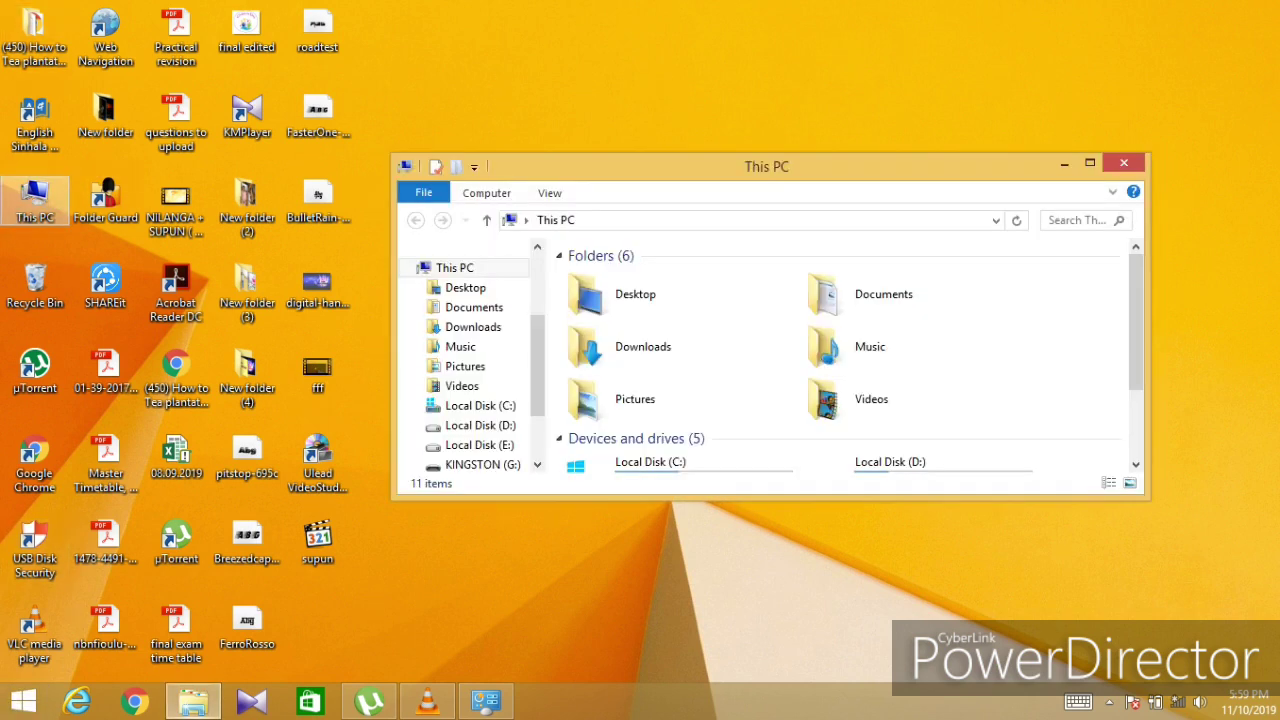
scroll(840, 360, down, 3)
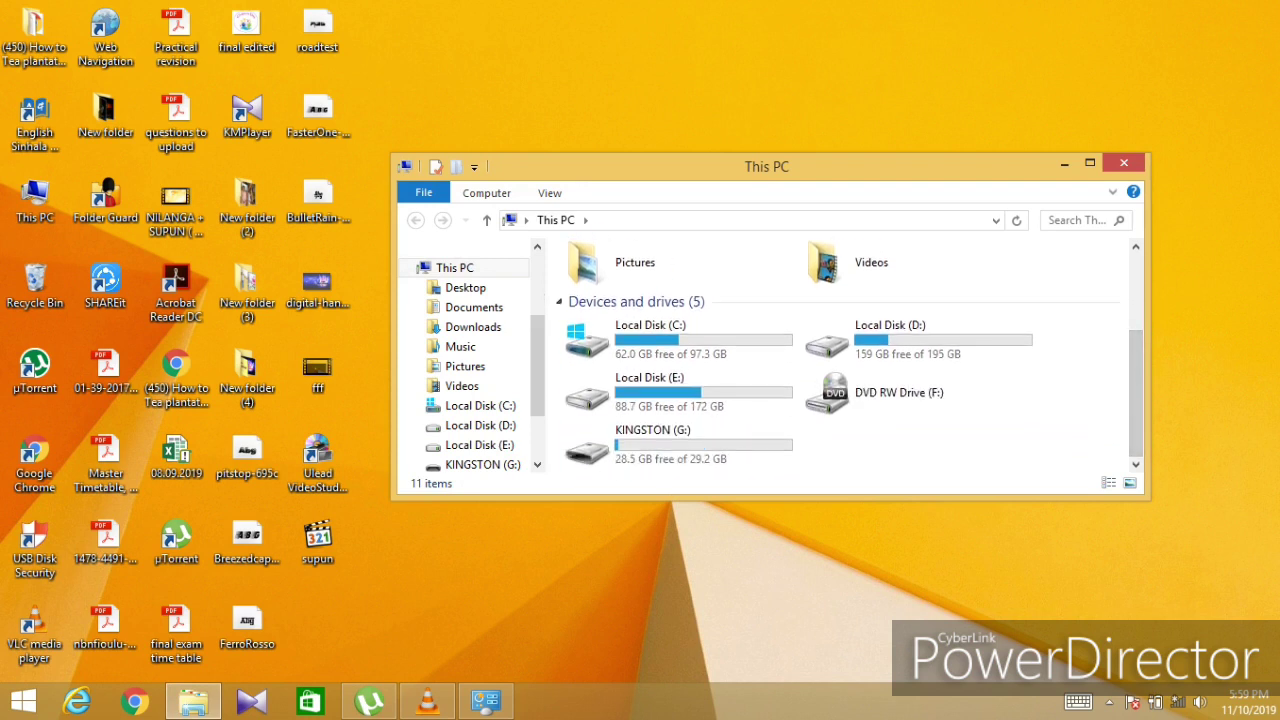
double_click(660, 443)
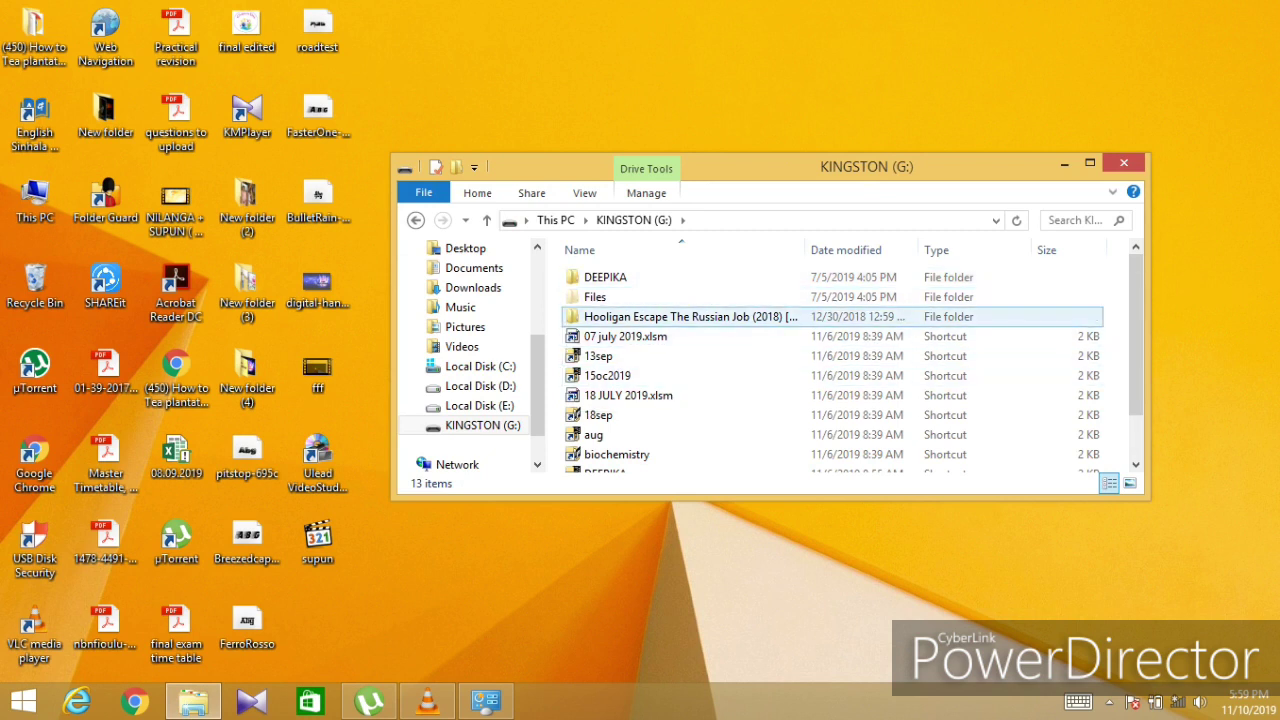
mouse_move(592, 298)
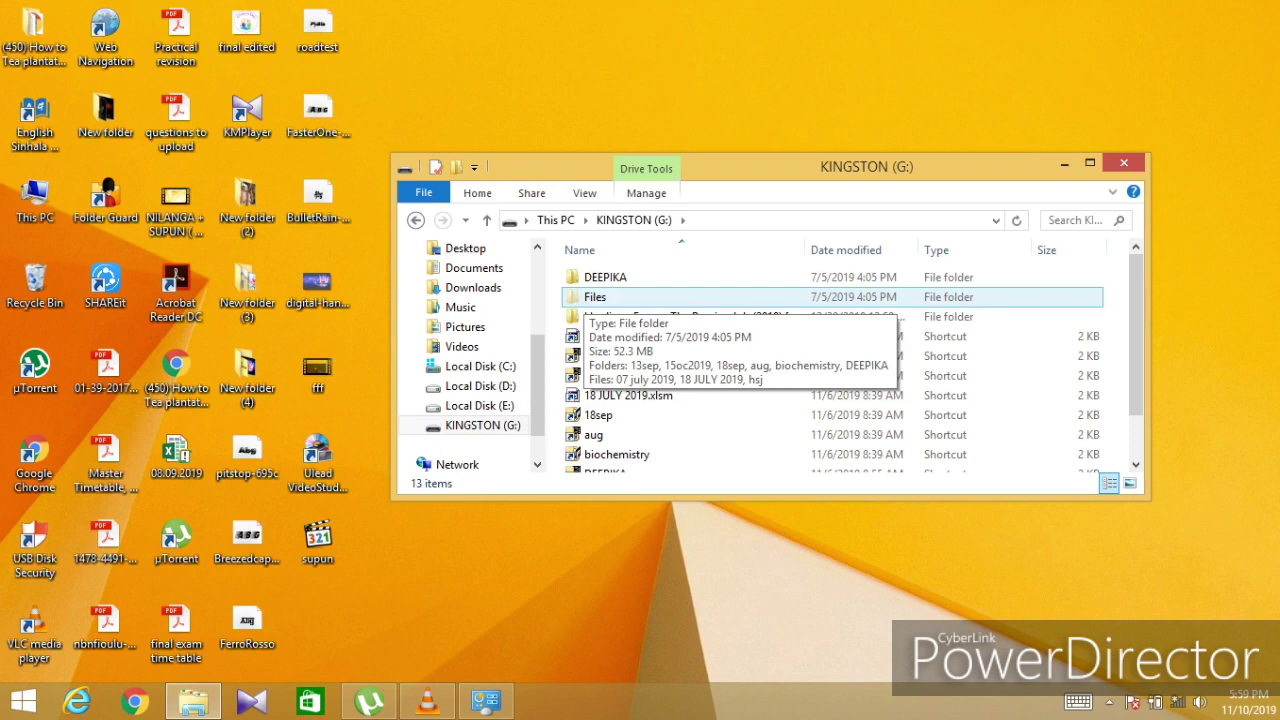
key(Return)
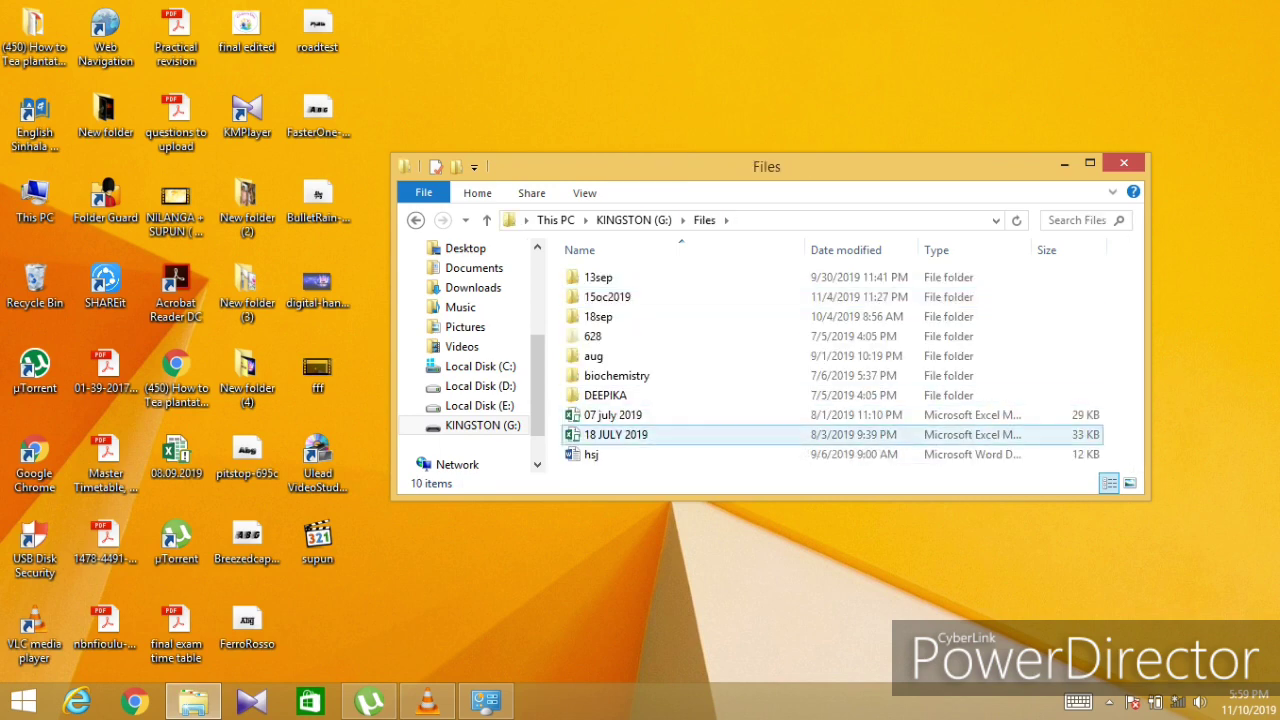
Look through the Files folder, return to the drive's root and open the Files folder again
key(Up)
key(Up)
key(Up)
key(alt+Up)
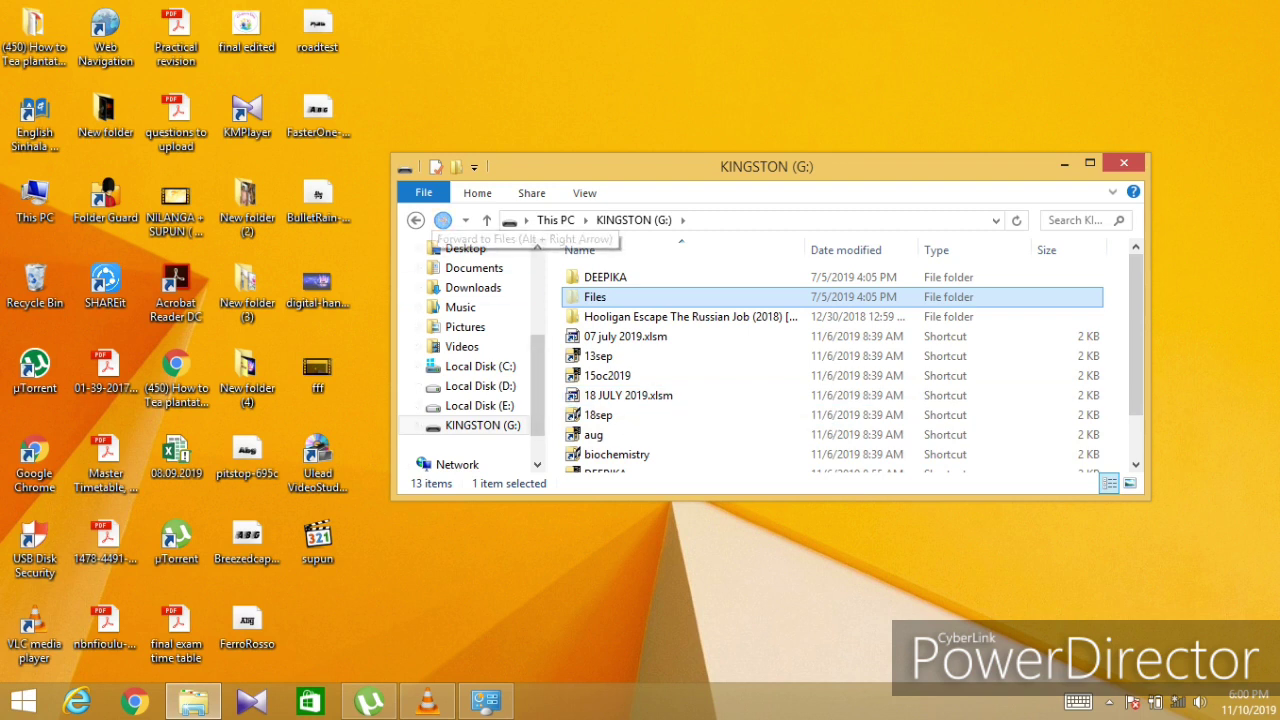
key(Return)
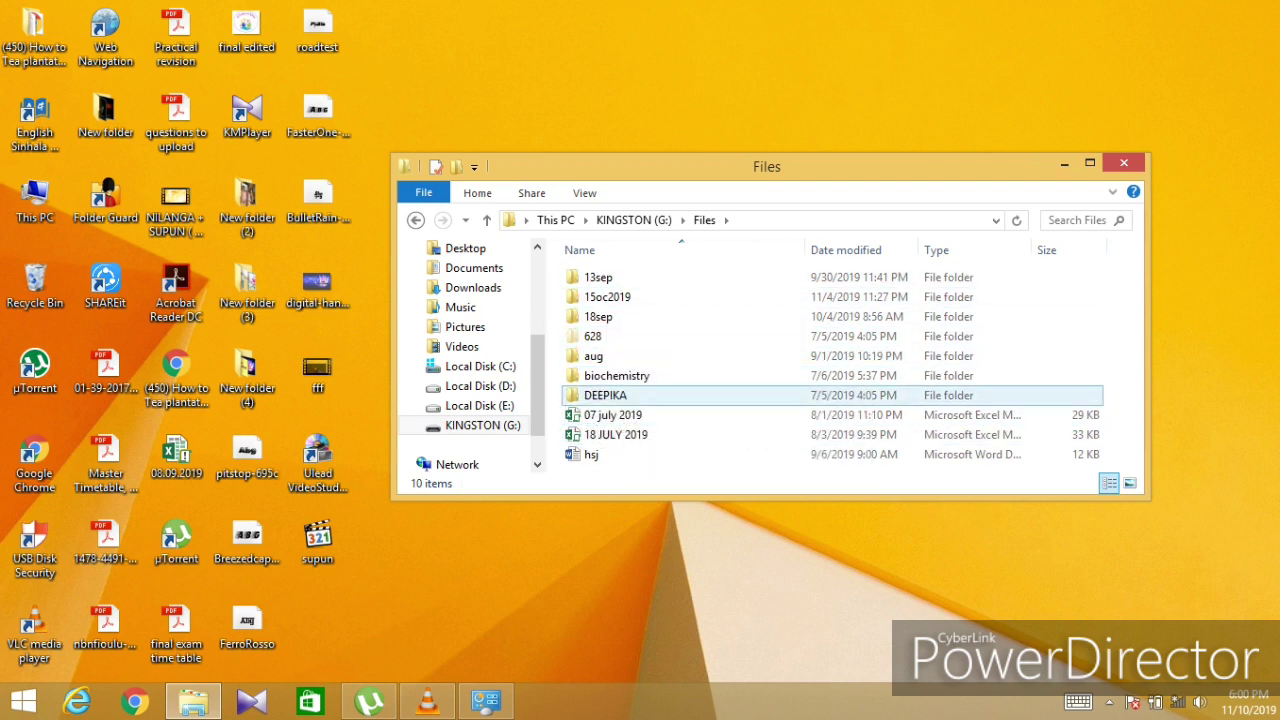
Return to the KINGSTON (G:) root, try to open the biochemistry shortcut and dismiss the script error
click(416, 220)
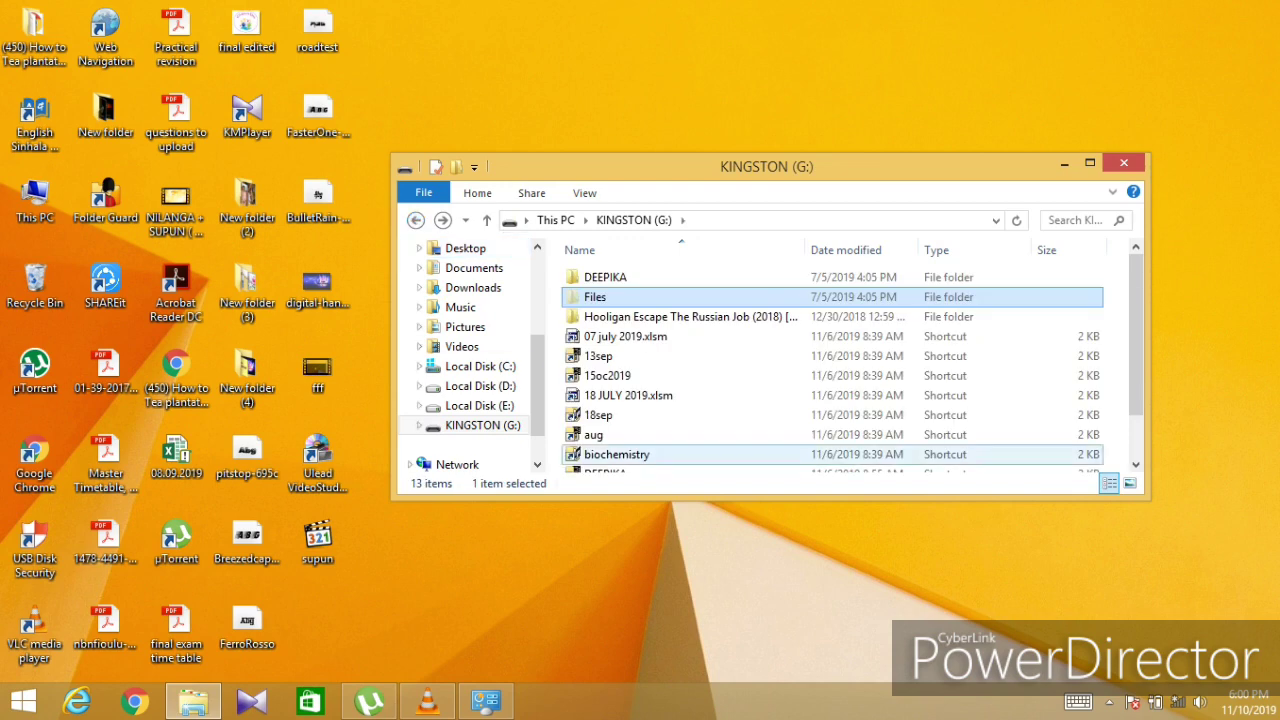
double_click(617, 454)
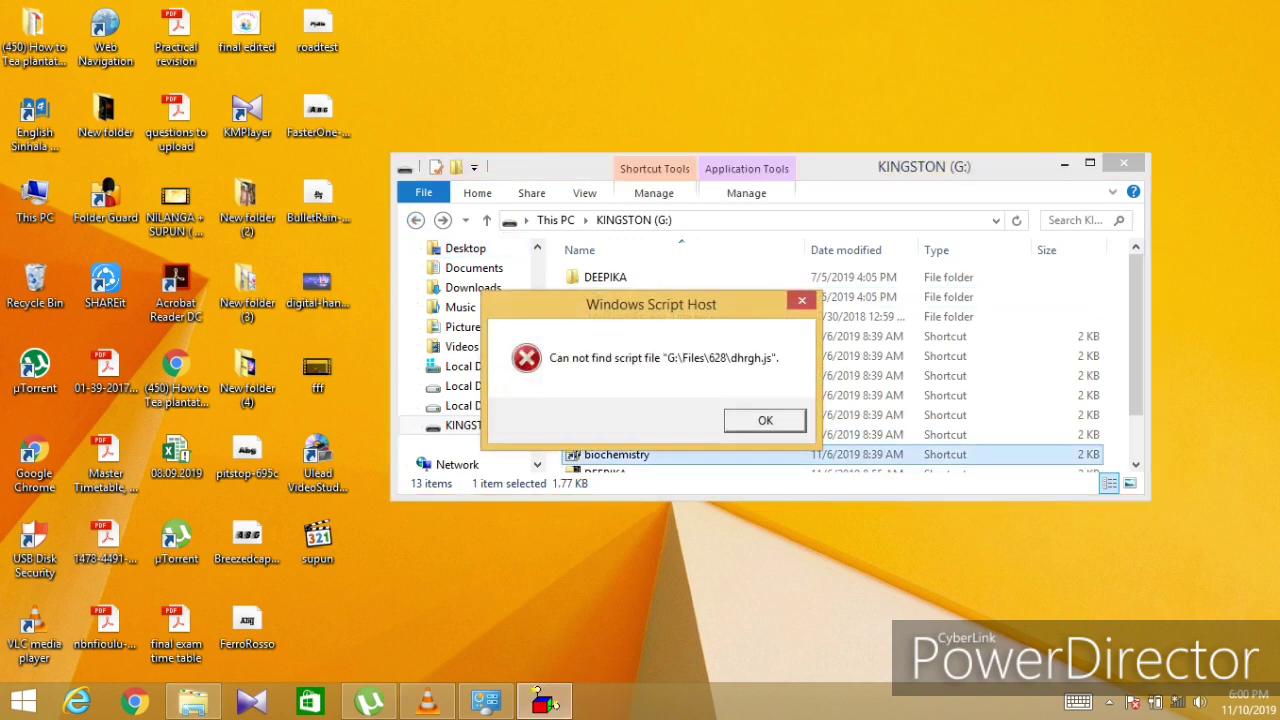
key(Return)
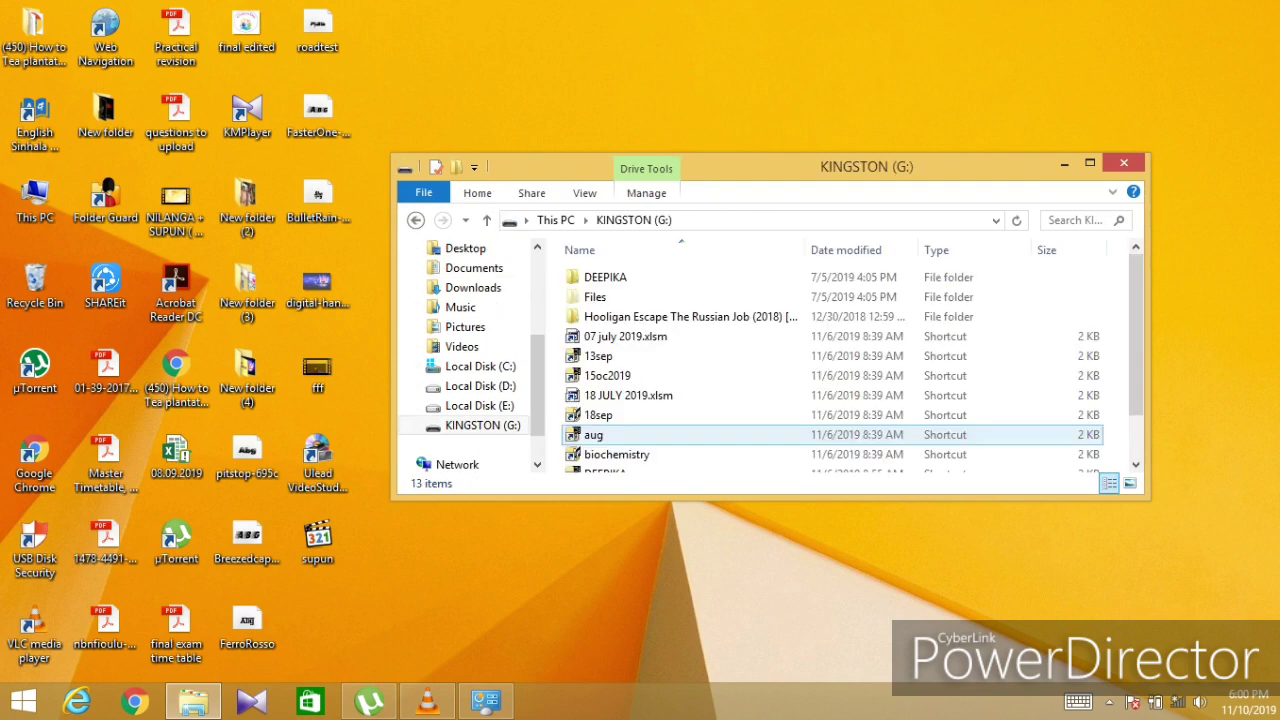
Inspect the biochemistry folder inside the drive's Files folder and go back to the KINGSTON (G:) root
click(605, 277)
double_click(595, 297)
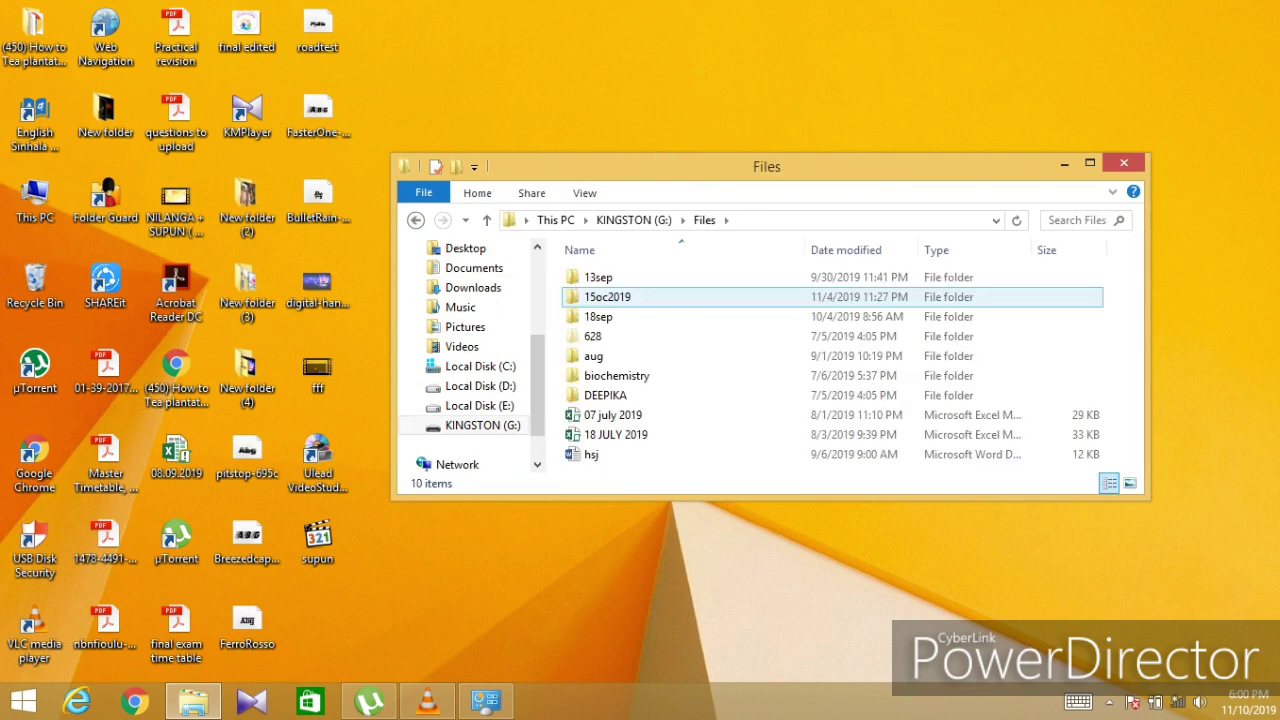
click(605, 395)
click(616, 375)
double_click(616, 375)
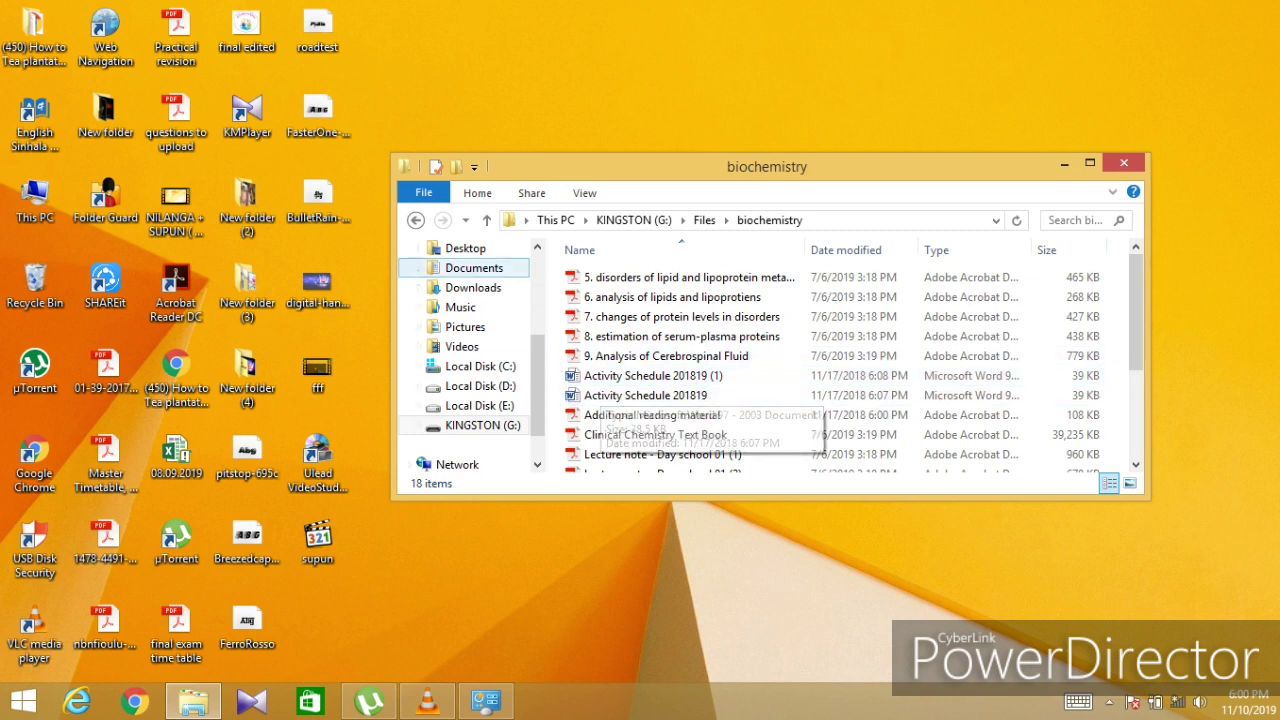
click(415, 220)
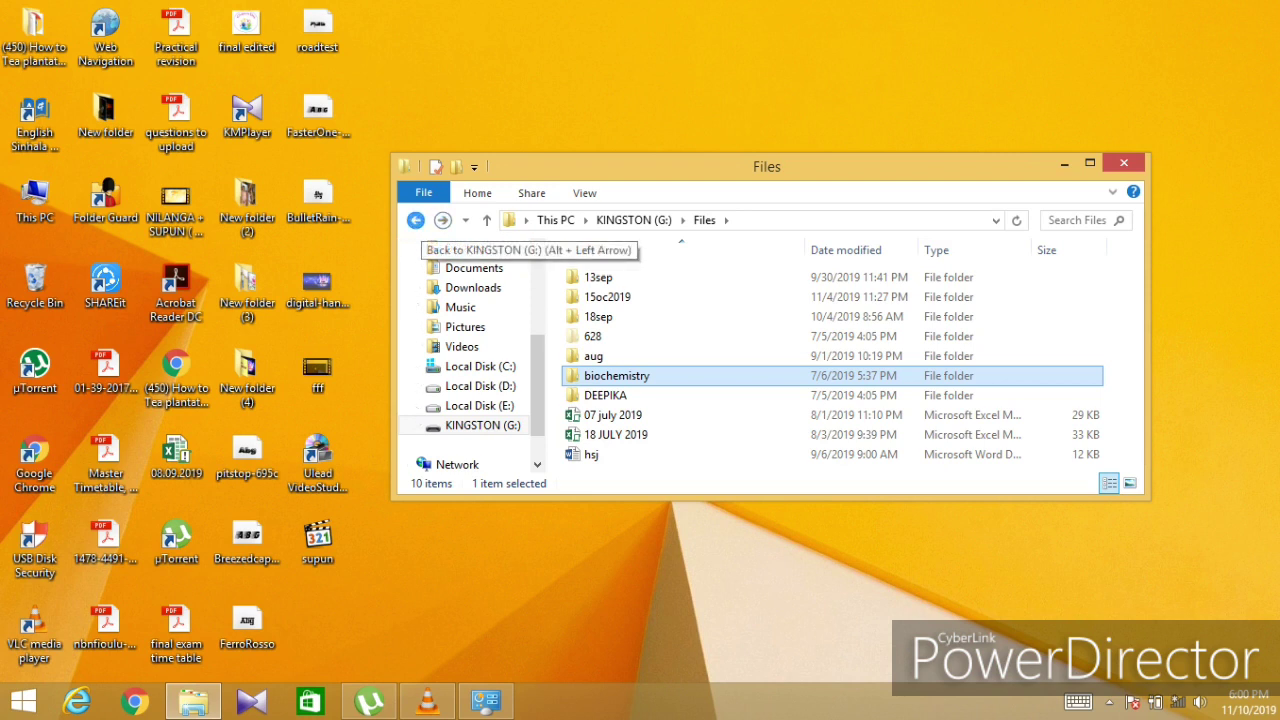
click(415, 220)
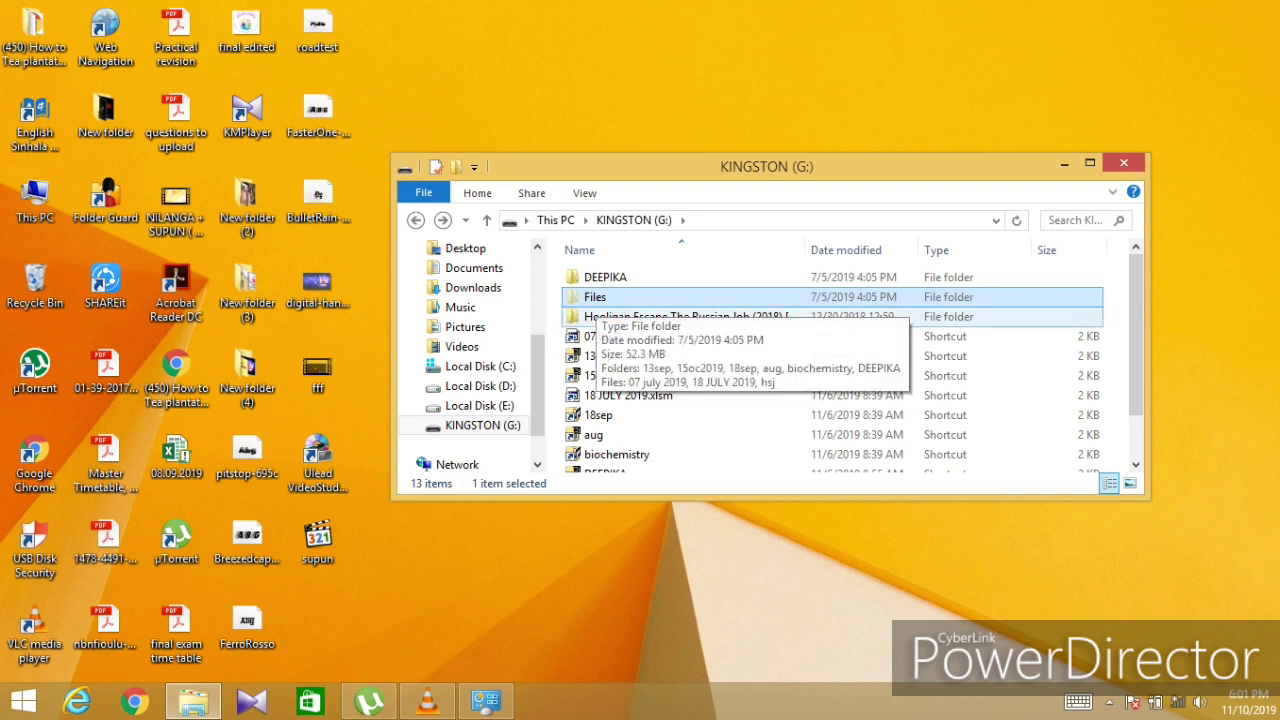
Look over the contents of the Files folder again and return to the drive's root
click(605, 277)
click(595, 297)
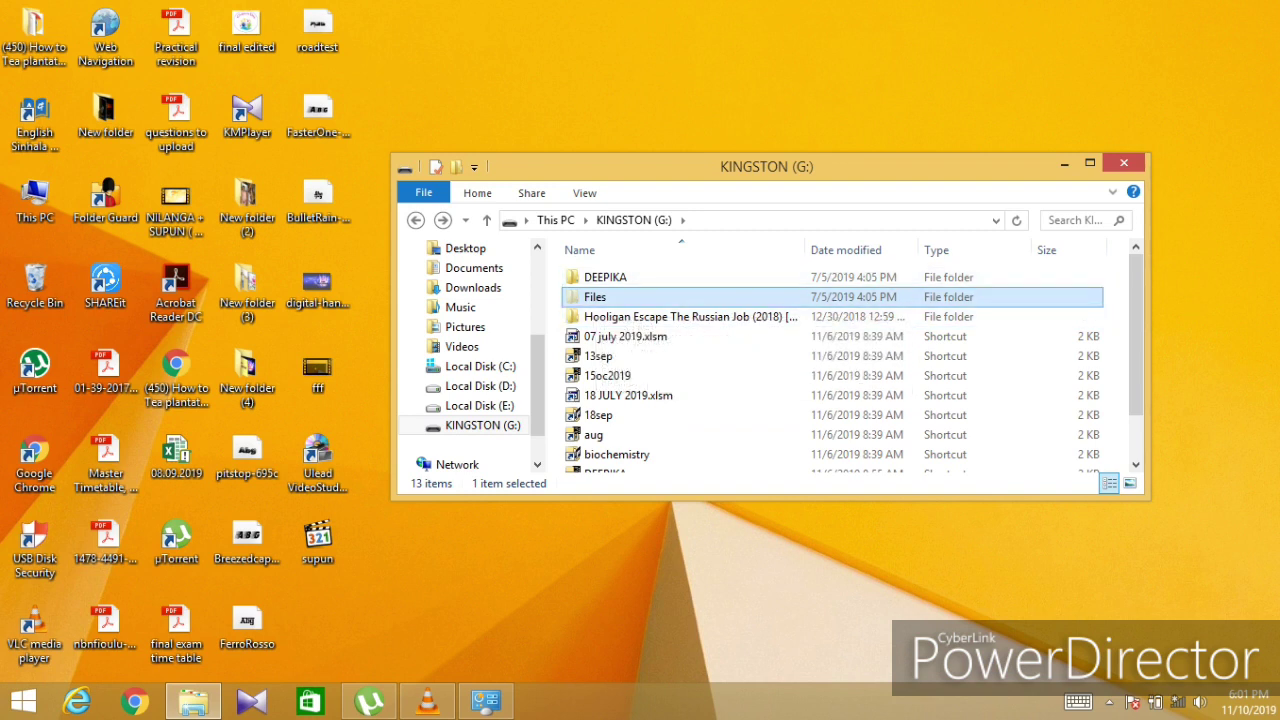
double_click(595, 297)
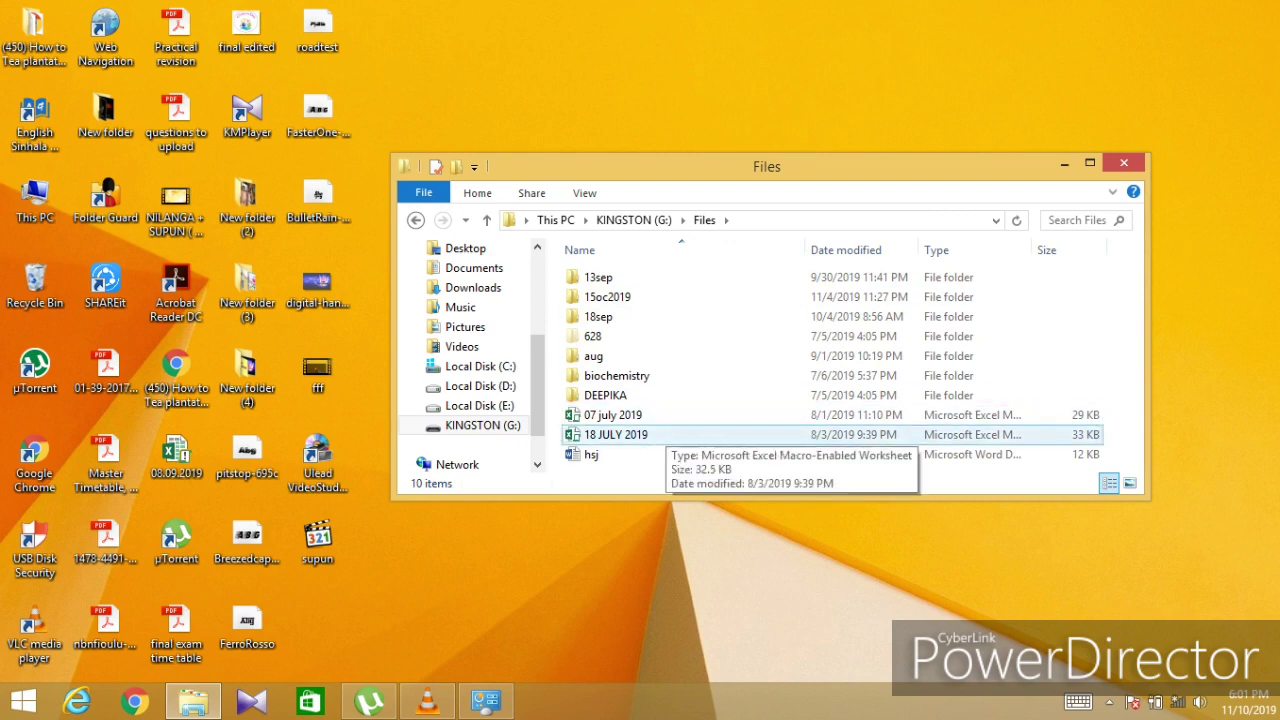
click(416, 220)
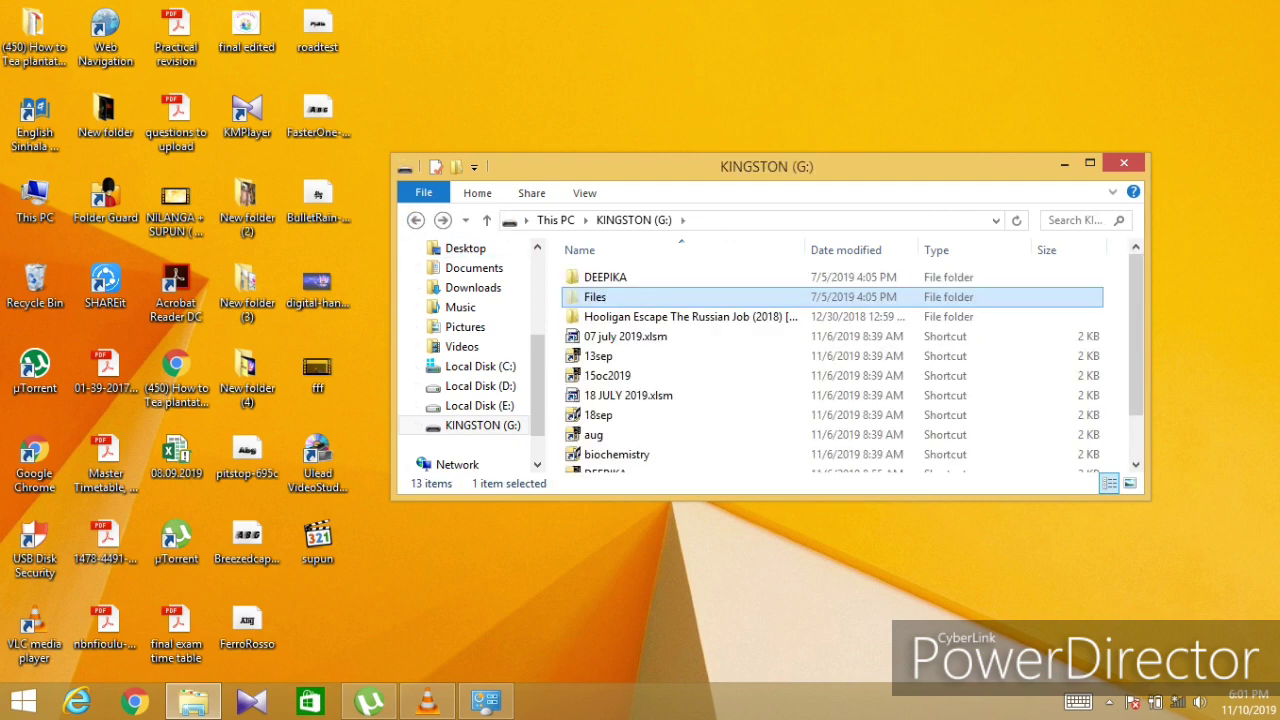
right_click(578, 297)
key(Escape)
right_click(518, 74)
mouse_move(650, 283)
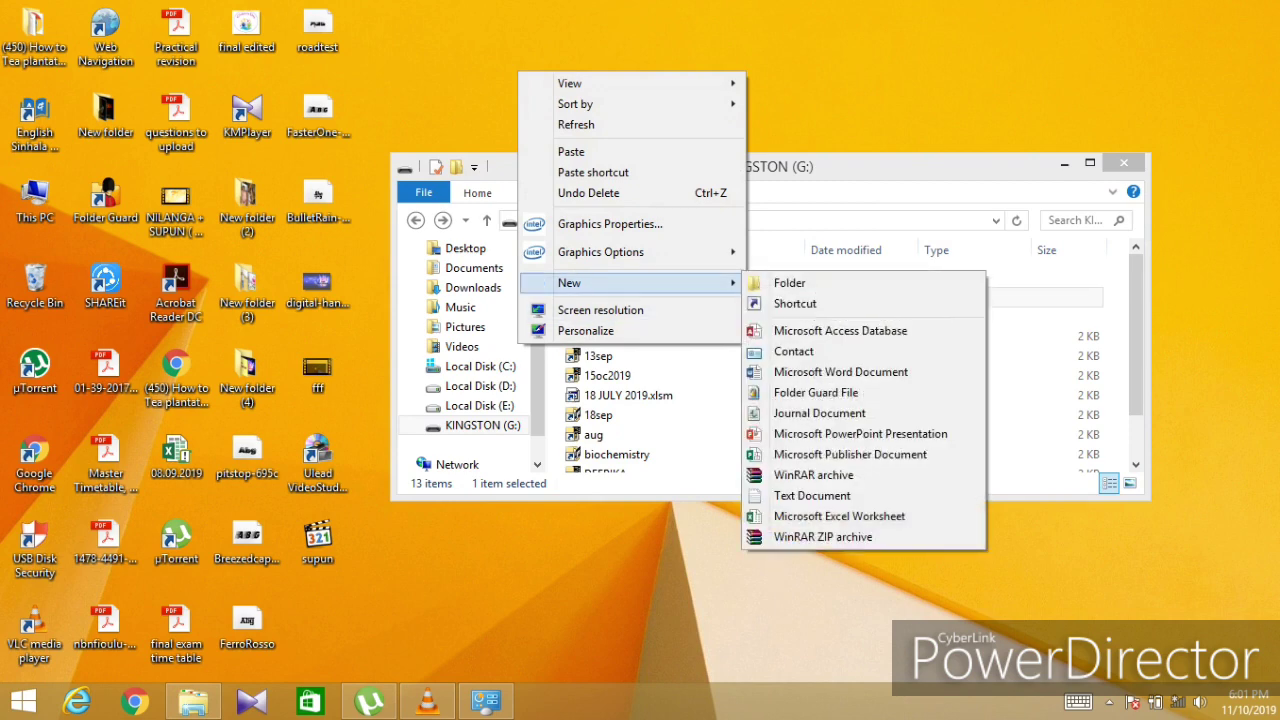
click(1064, 163)
Minimize the KINGSTON (G:) window and create a new desktop folder named pen
click(1064, 163)
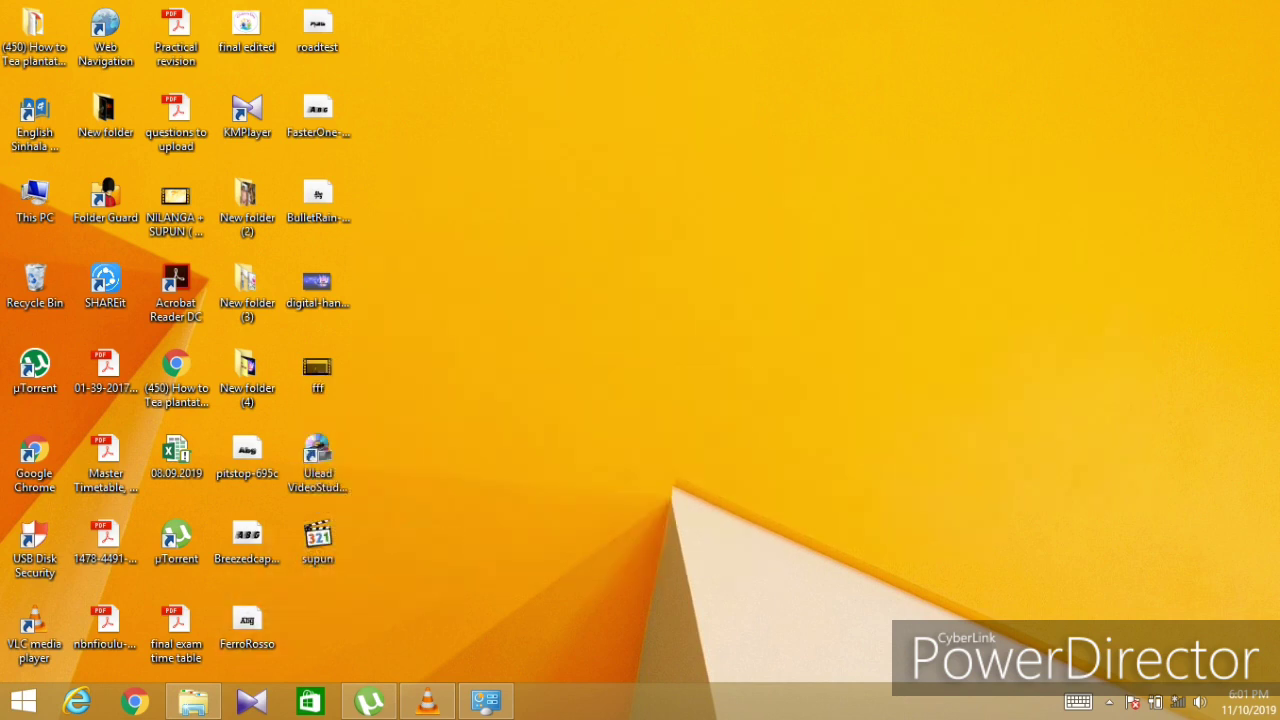
right_click(518, 152)
mouse_move(640, 361)
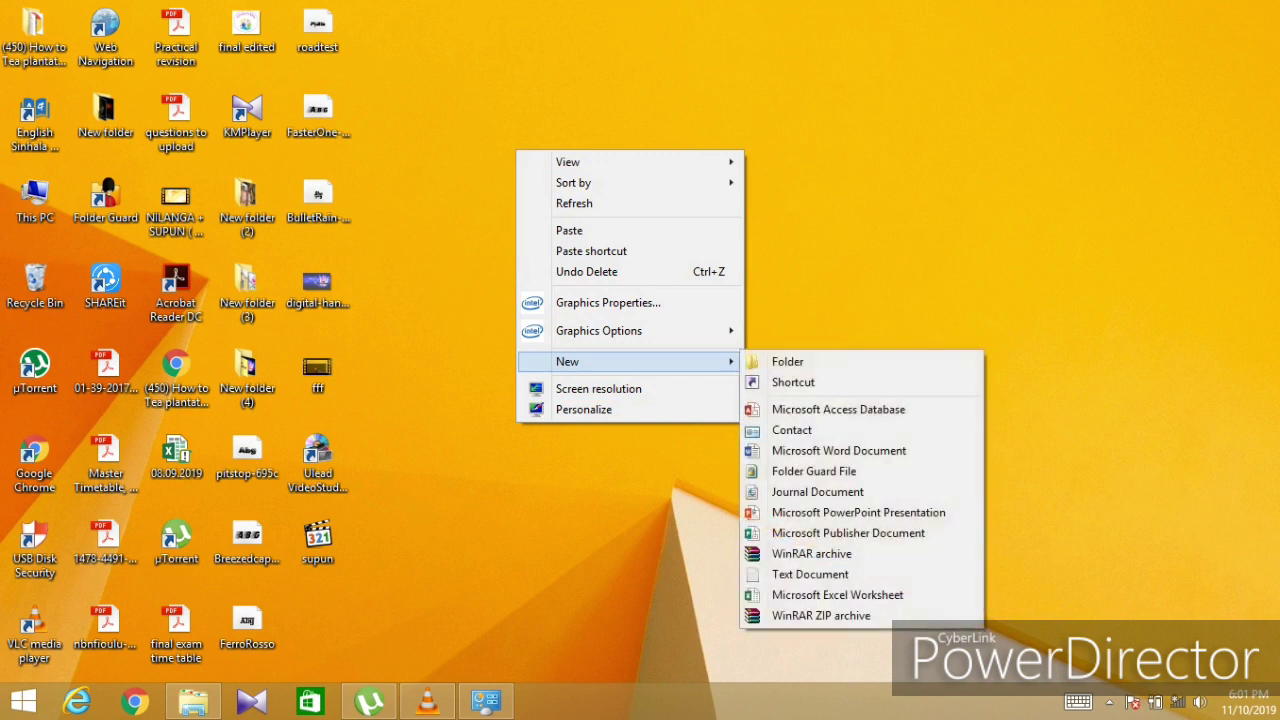
click(787, 361)
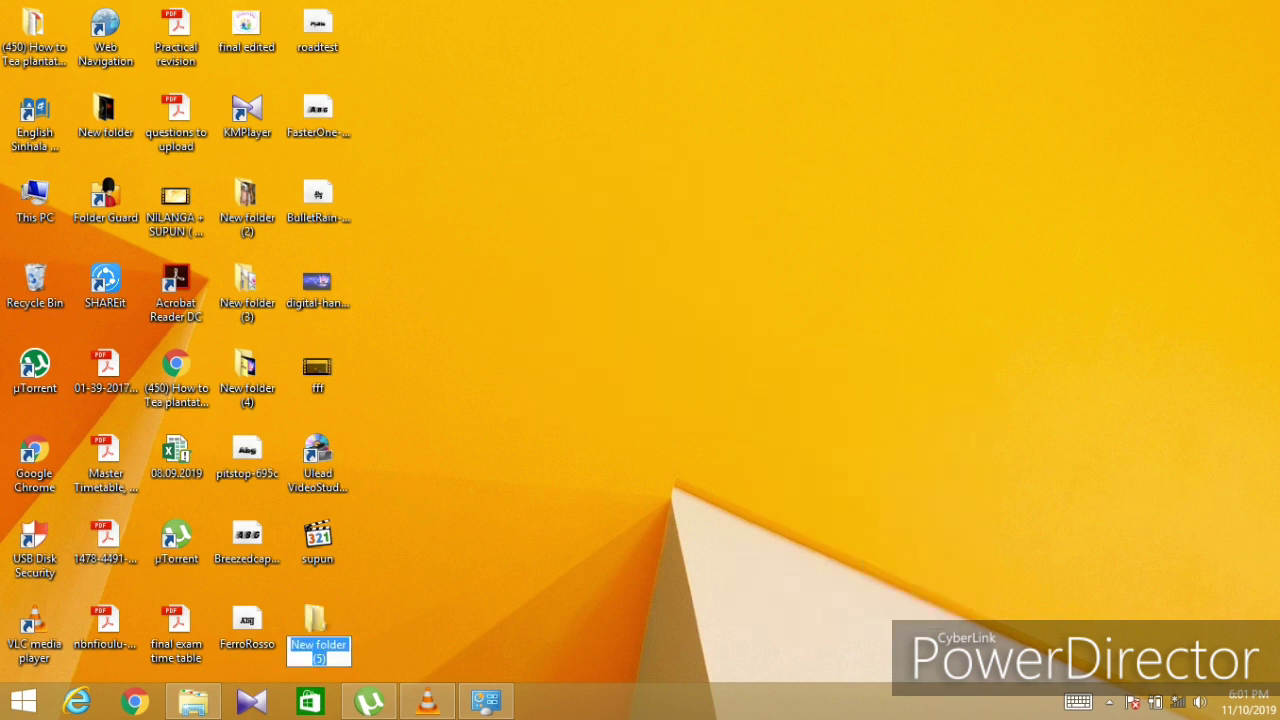
text(pen)
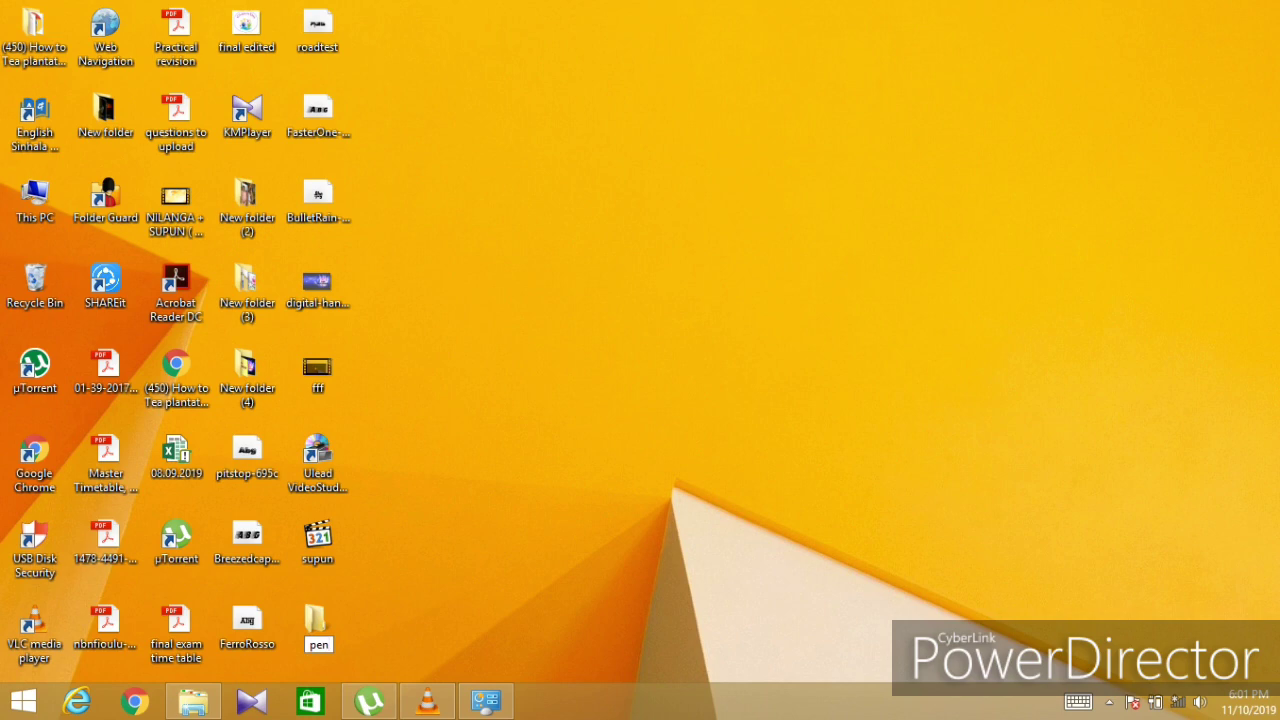
key(Return)
Restore the KINGSTON (G:) window, open the Files folder and copy all of its contents
click(193, 700)
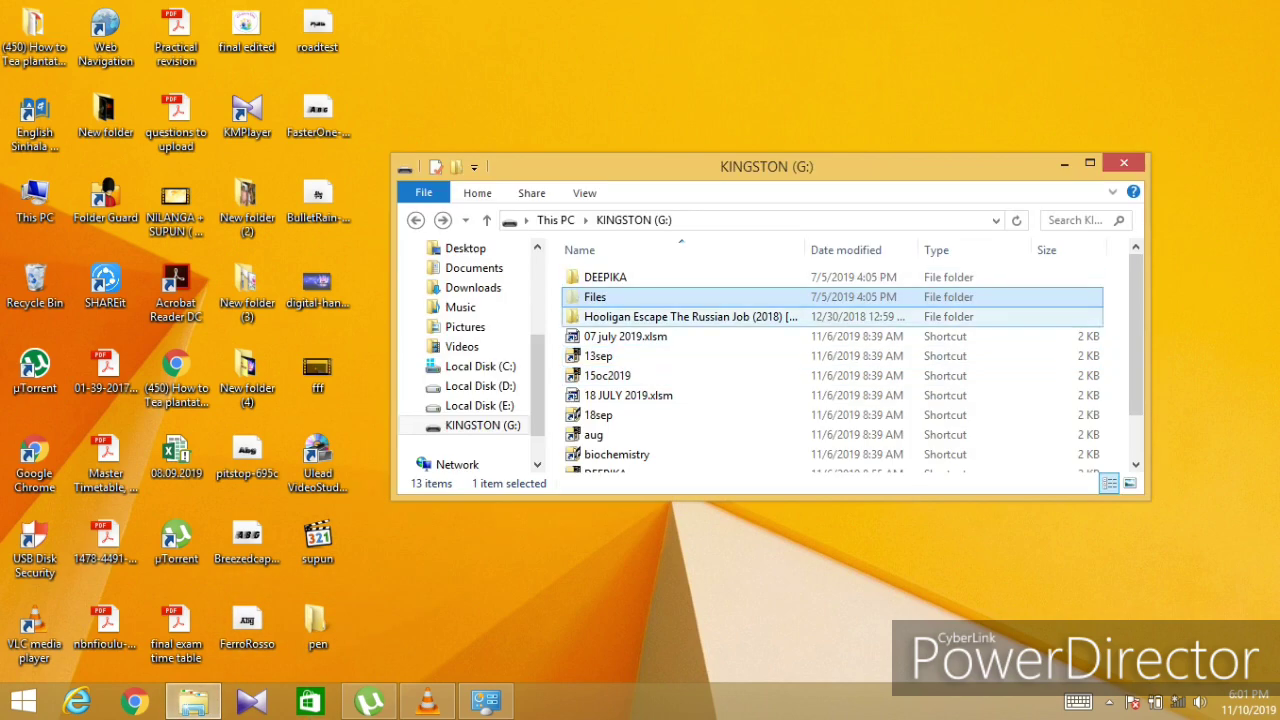
double_click(595, 297)
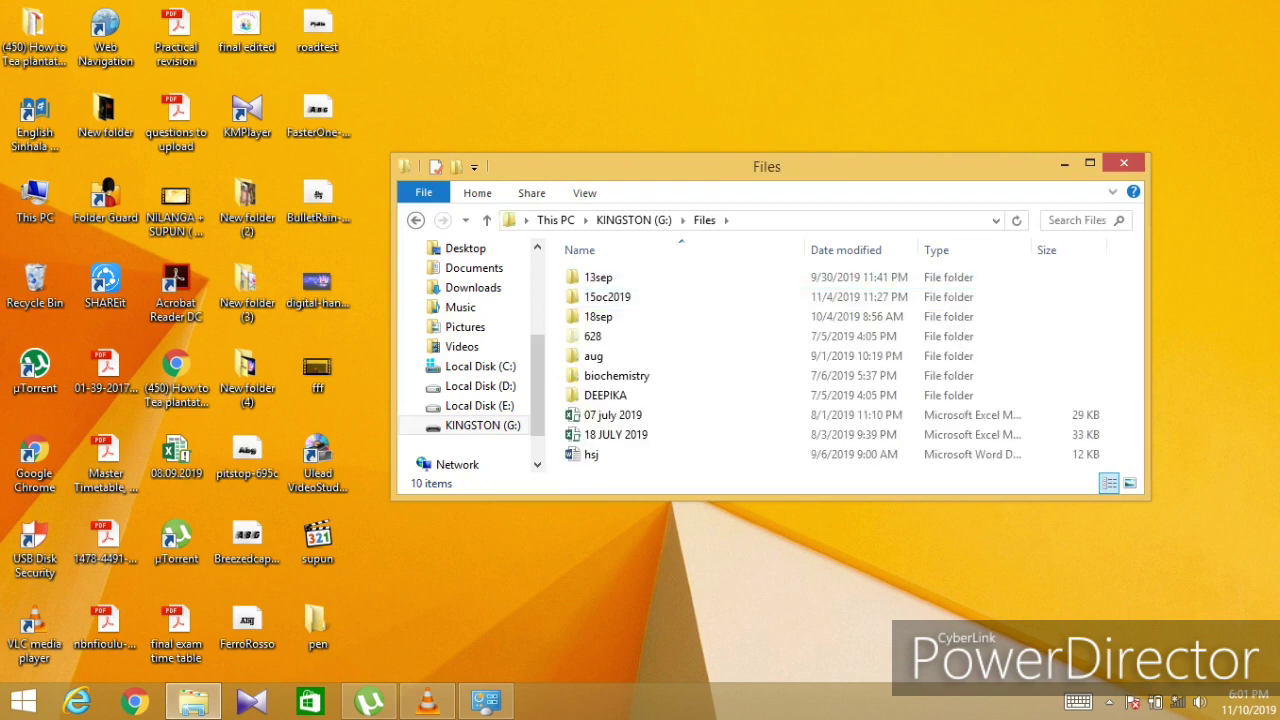
drag(558, 268, 666, 472)
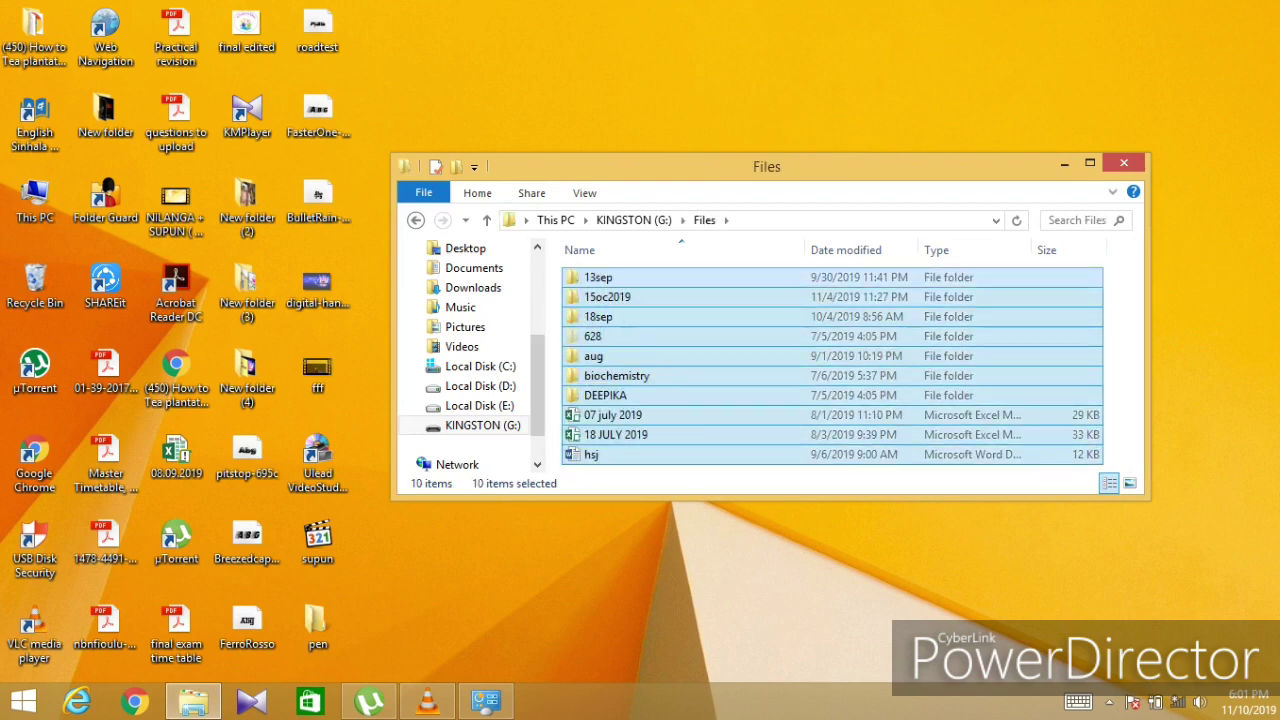
right_click(666, 450)
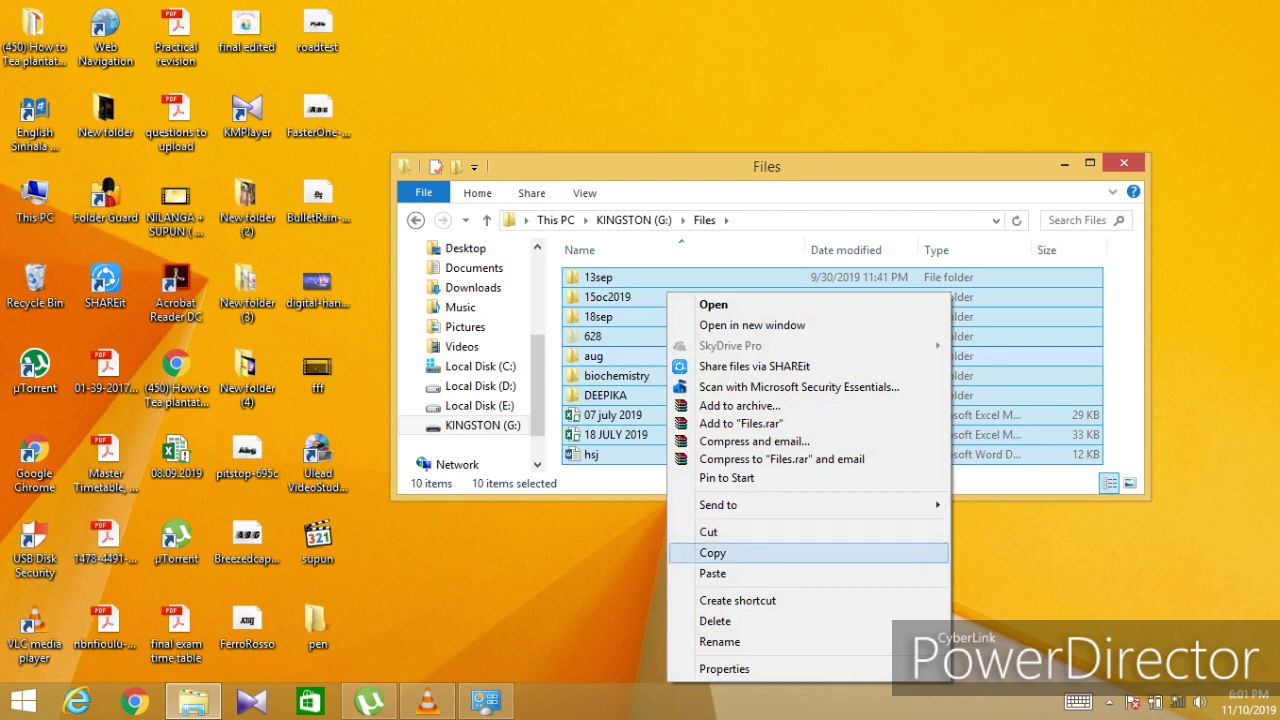
click(712, 553)
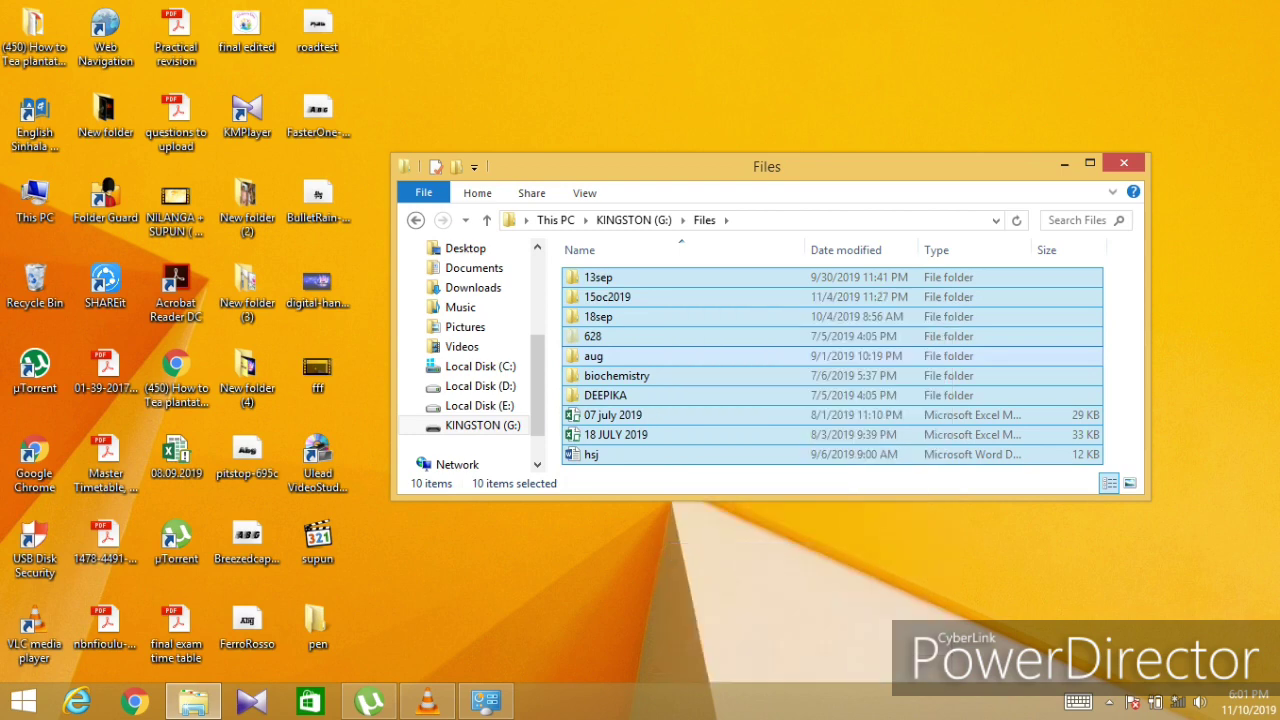
Minimize the drive window, paste the copied files and folders into the desktop pen folder and close that folder
click(1064, 163)
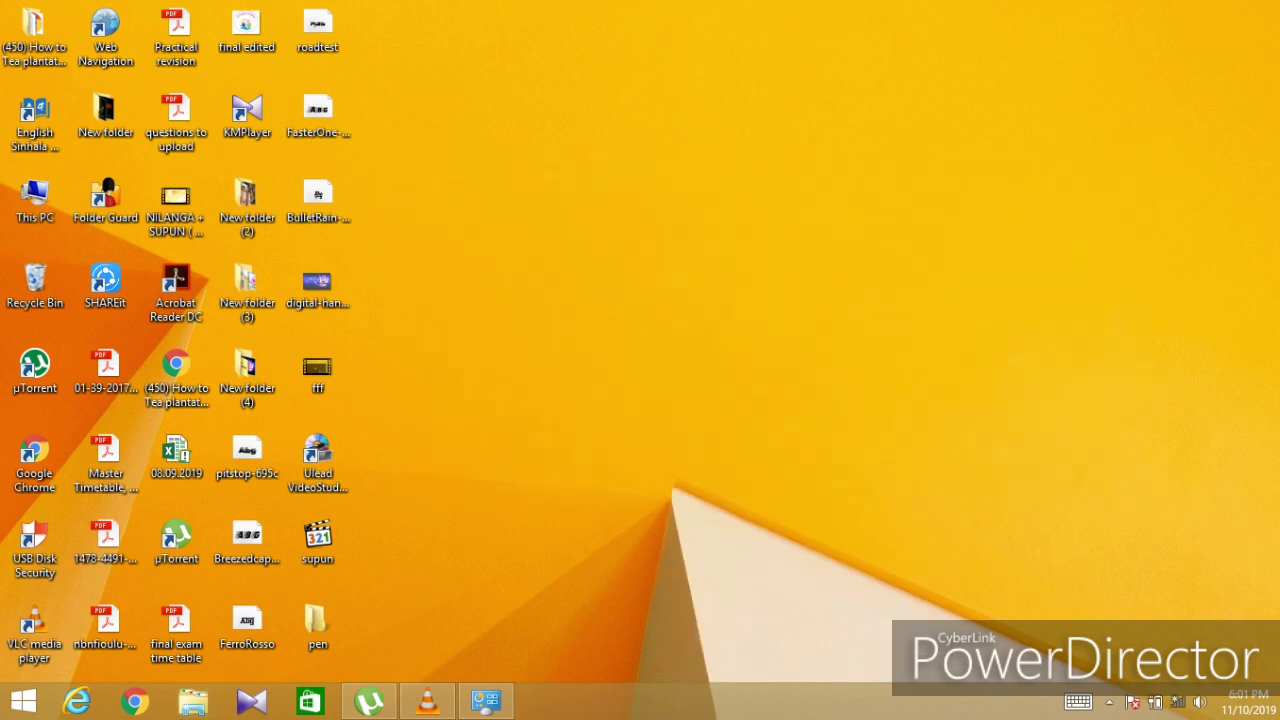
drag(503, 609, 316, 632)
double_click(316, 625)
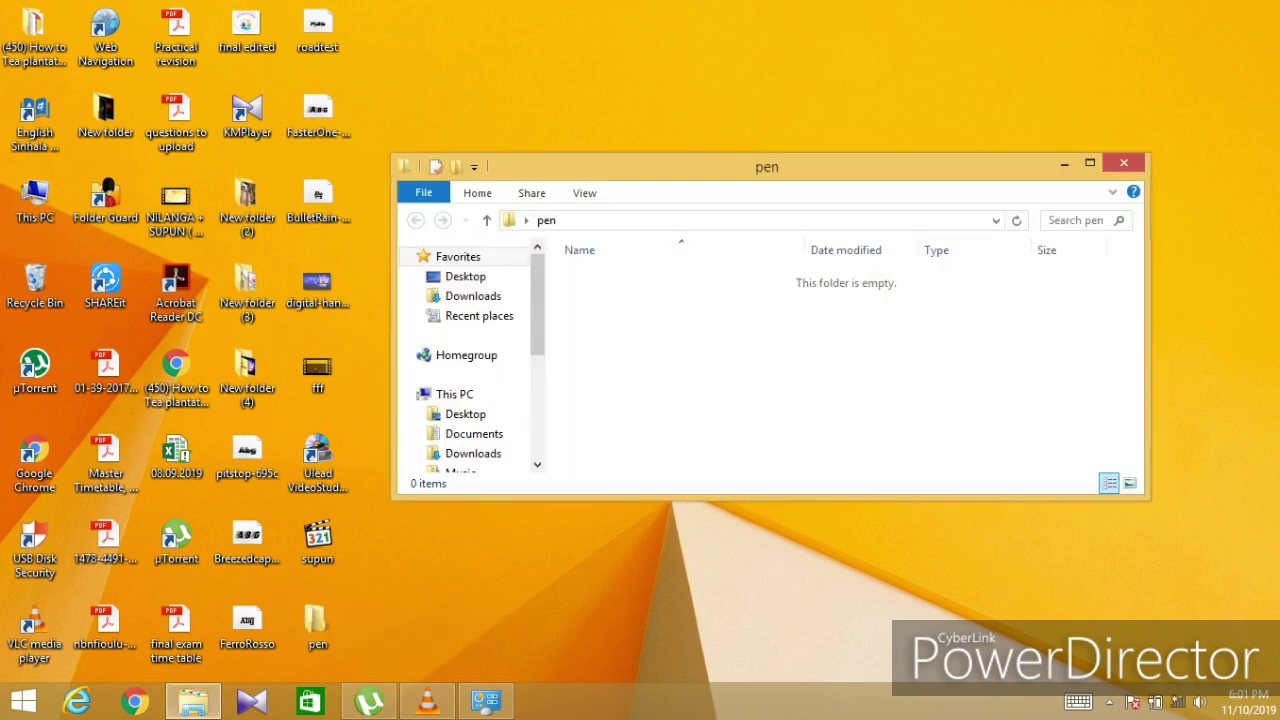
right_click(592, 362)
click(637, 488)
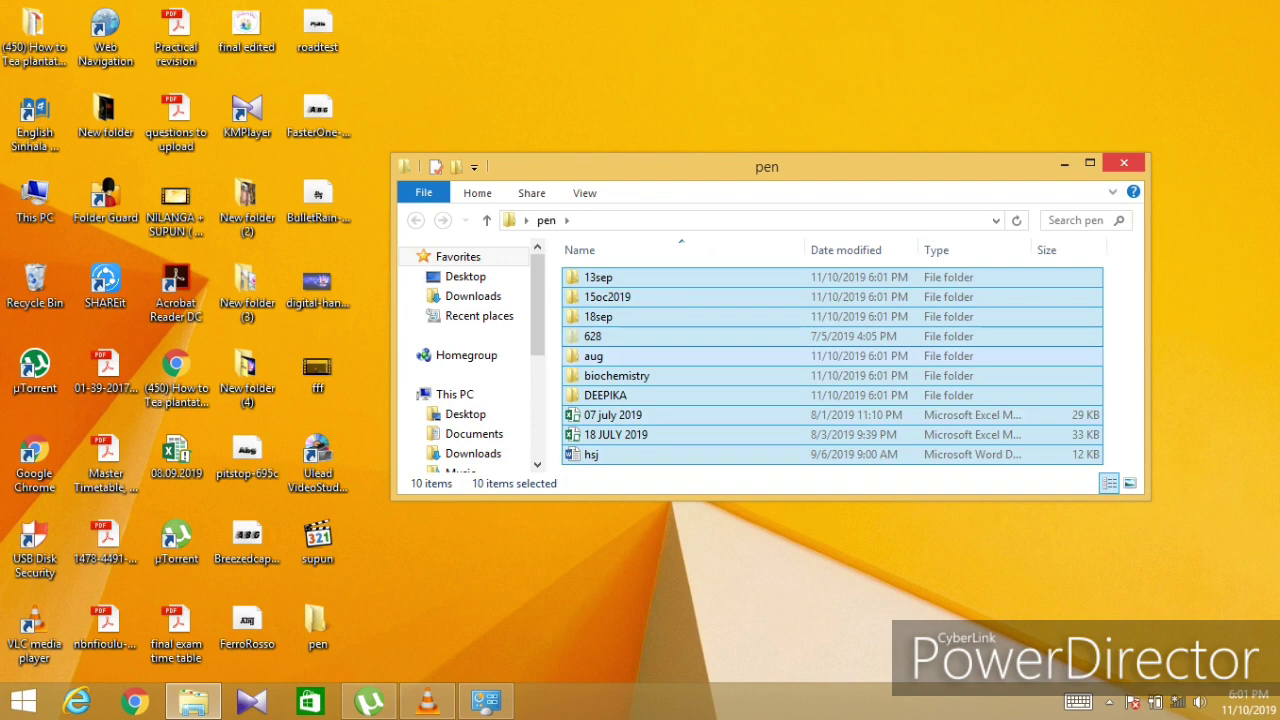
key(alt+F4)
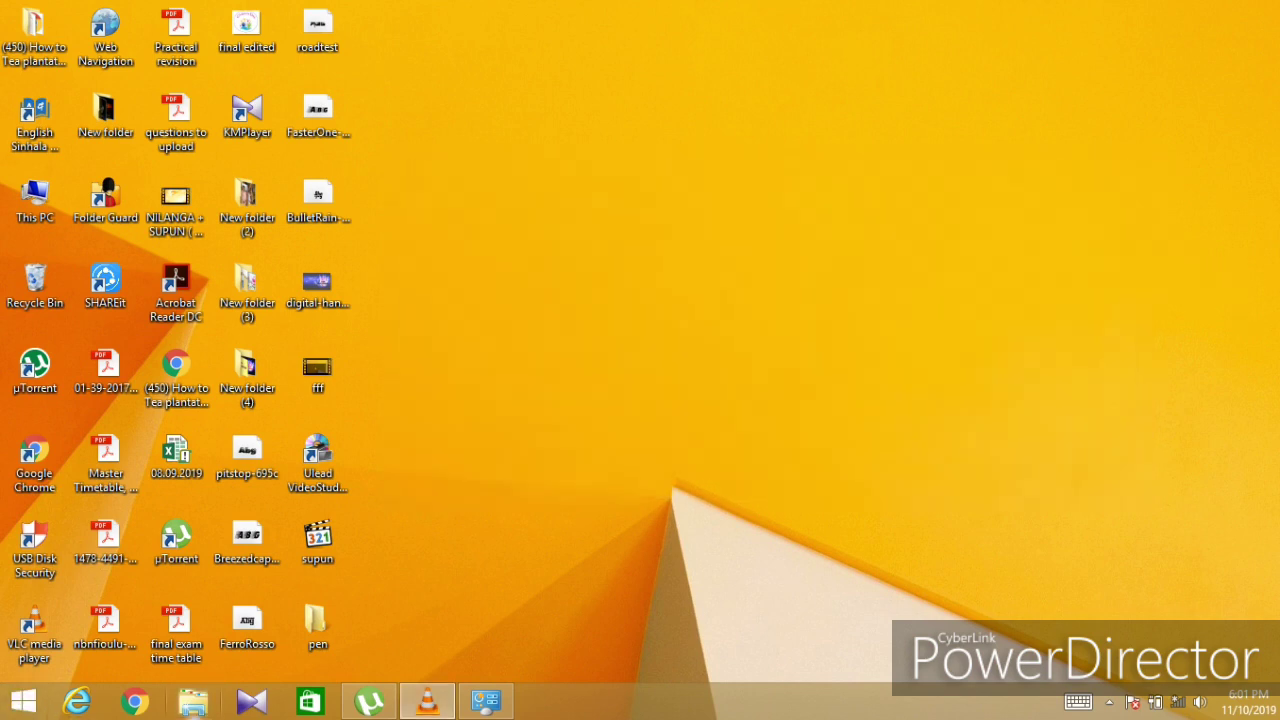
Open the Format dialog for the KINGSTON (G:) drive from This PC and close it without formatting
key(super+e)
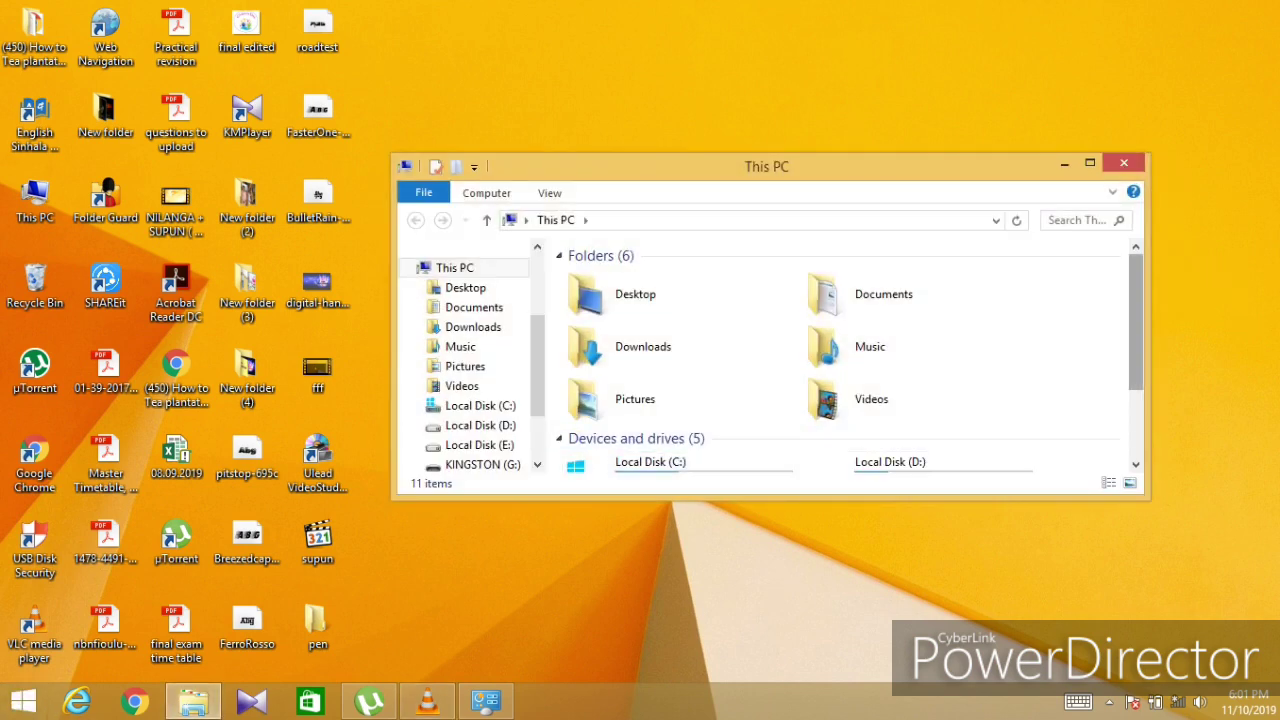
scroll(680, 440, down, 2)
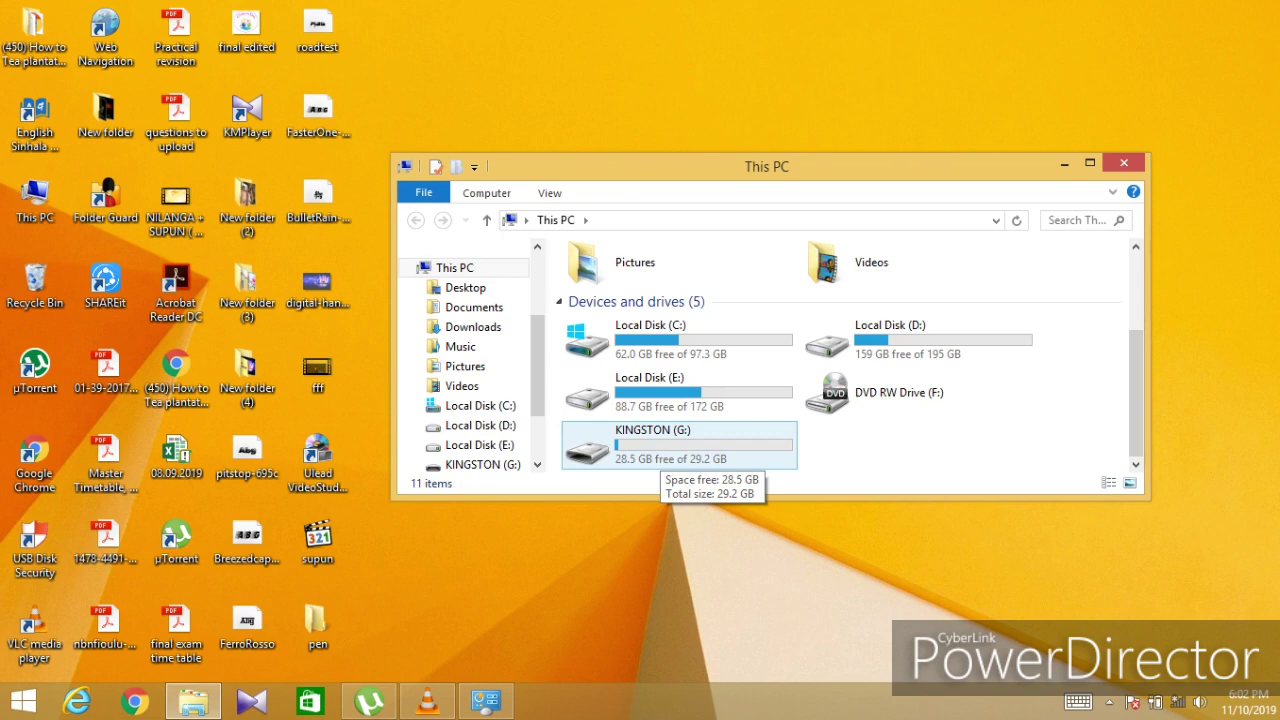
click(660, 450)
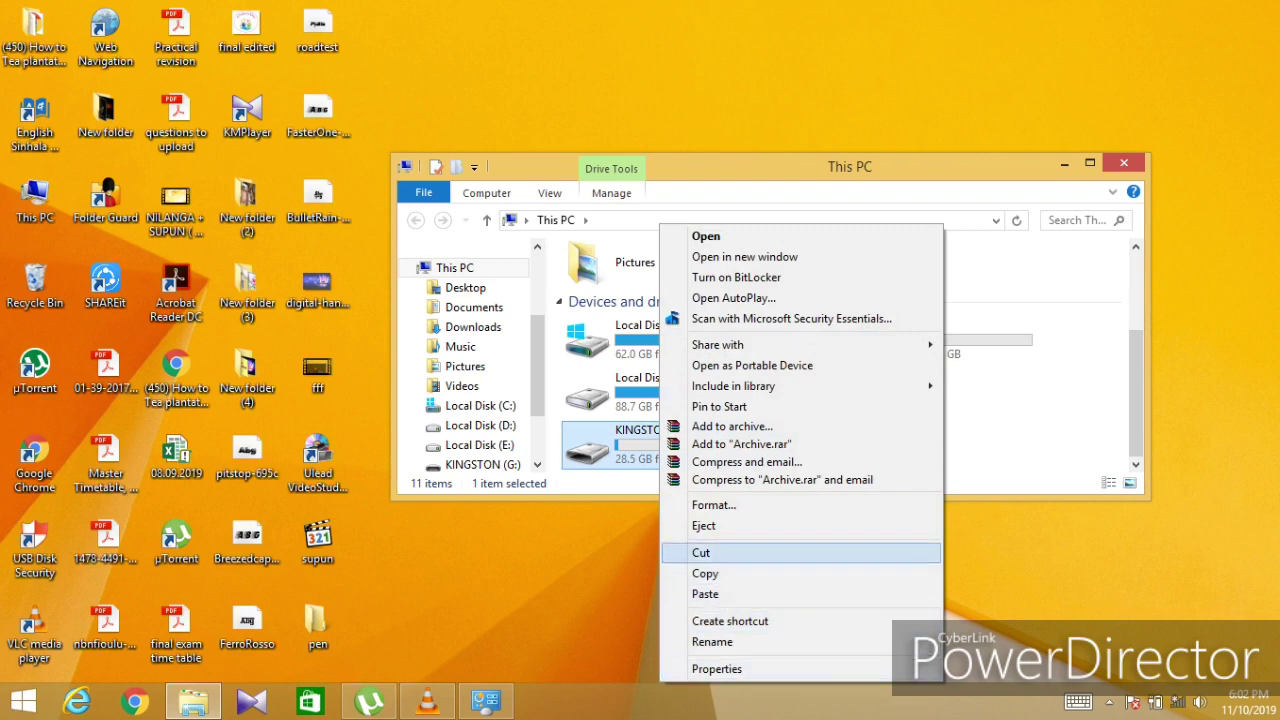
key(Return)
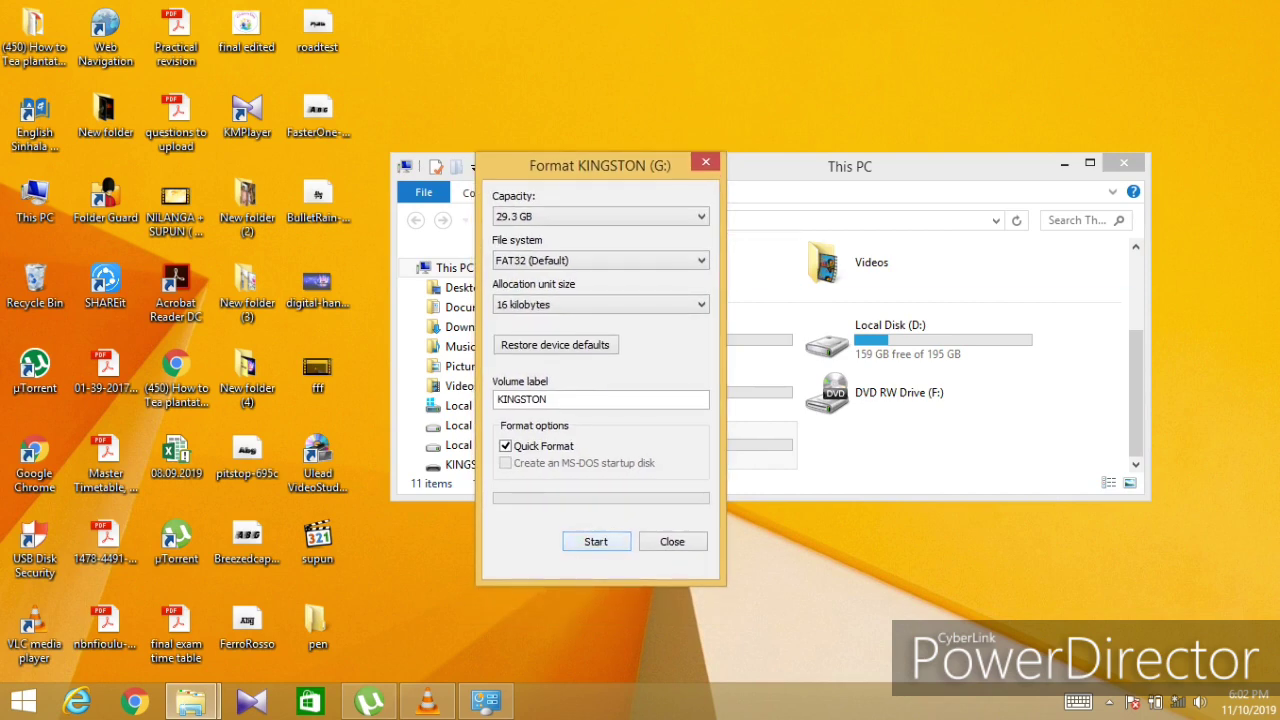
key(Escape)
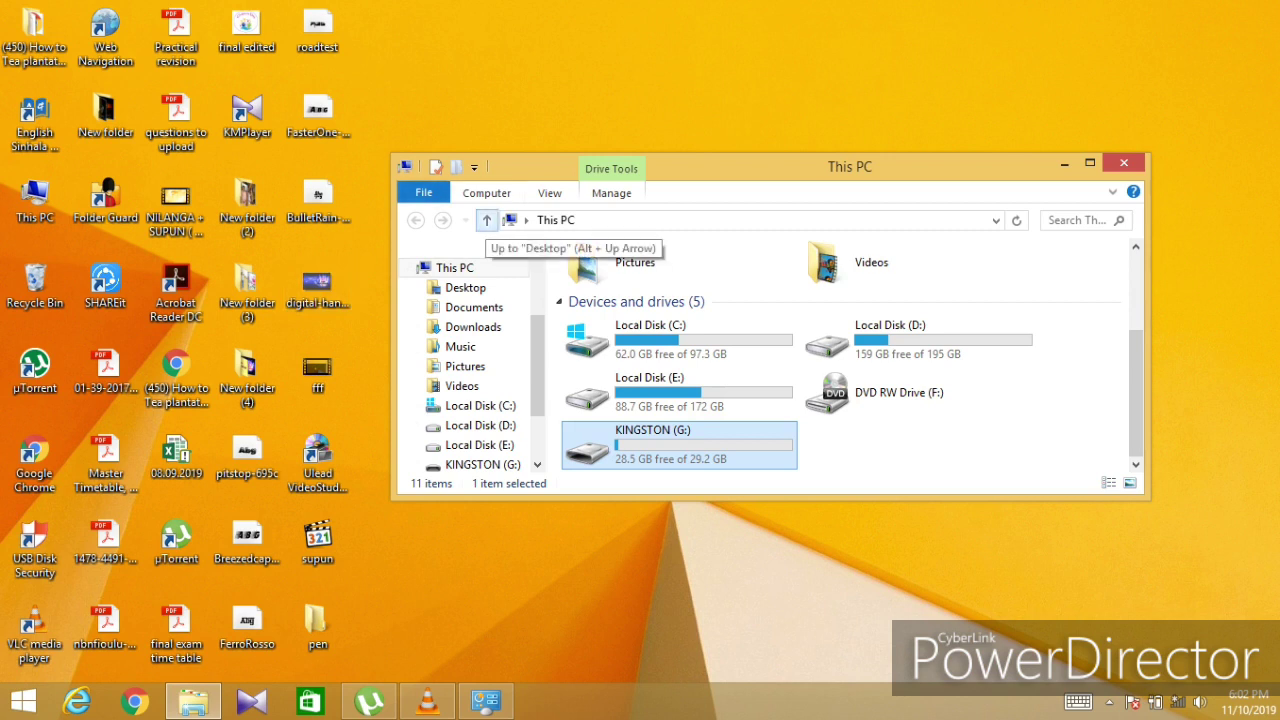
Go up to the Desktop folder, close its window and refresh the desktop
click(487, 220)
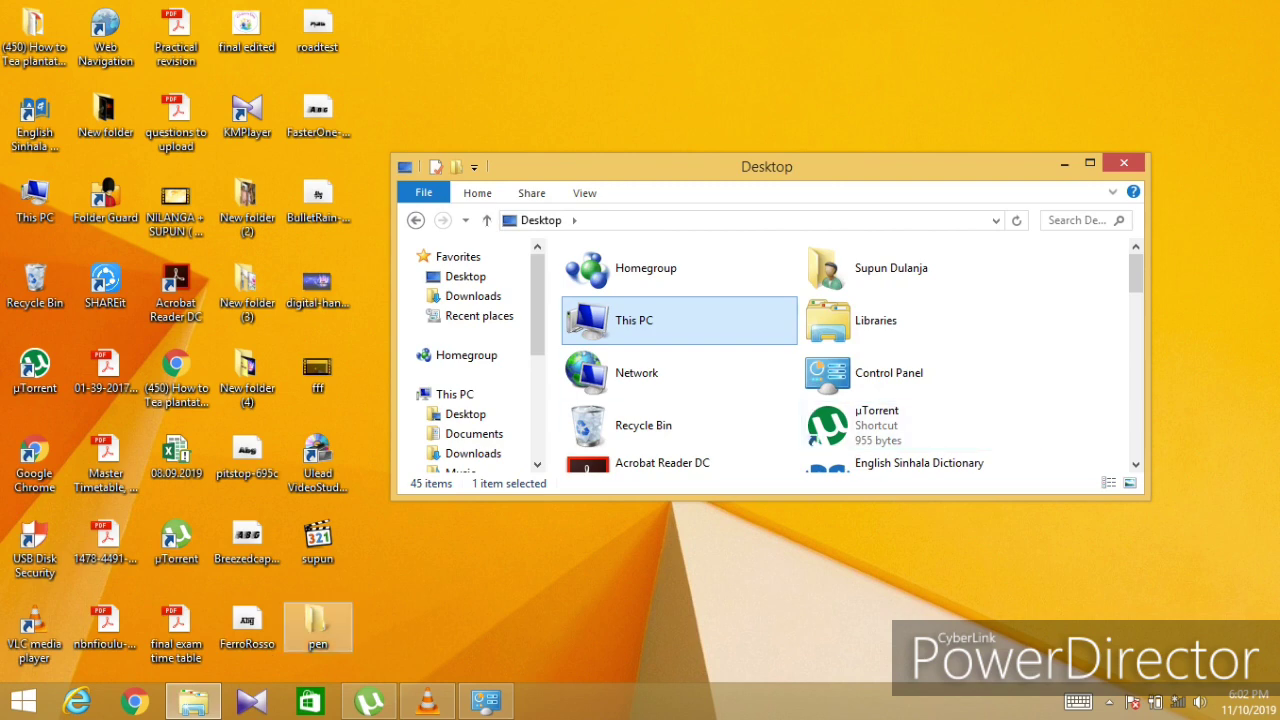
key(alt+F4)
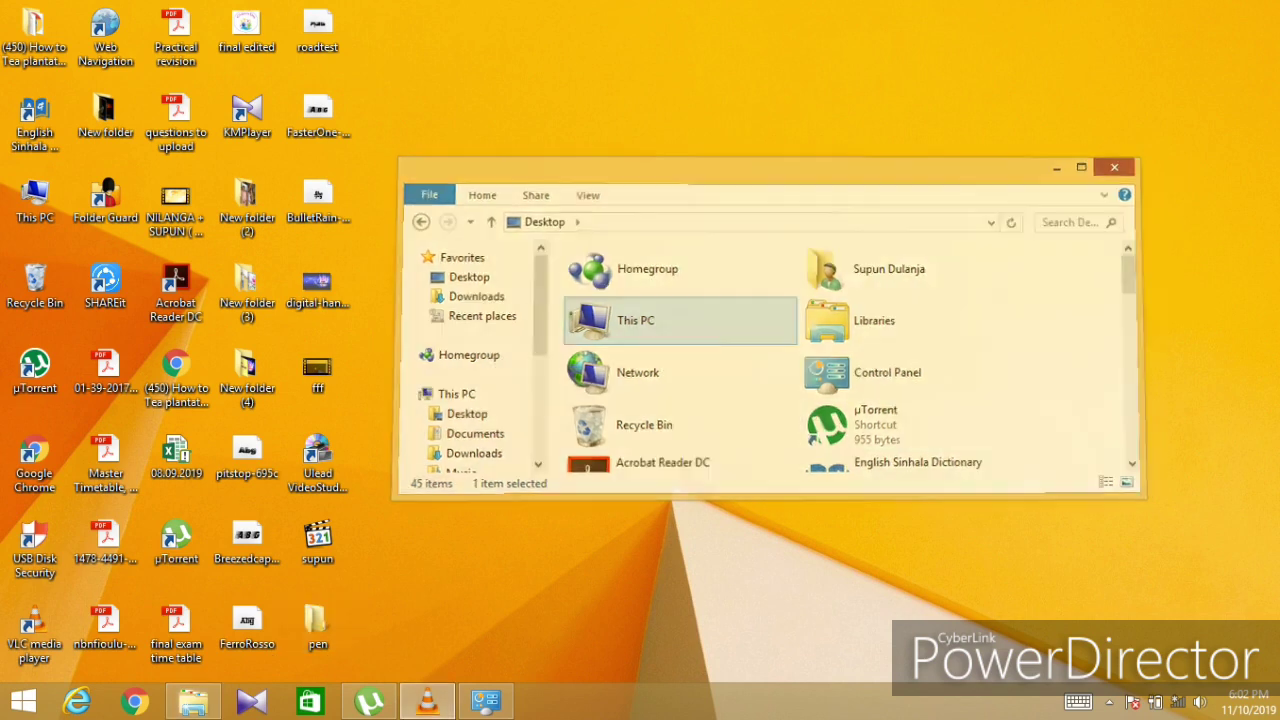
right_click(717, 215)
click(774, 266)
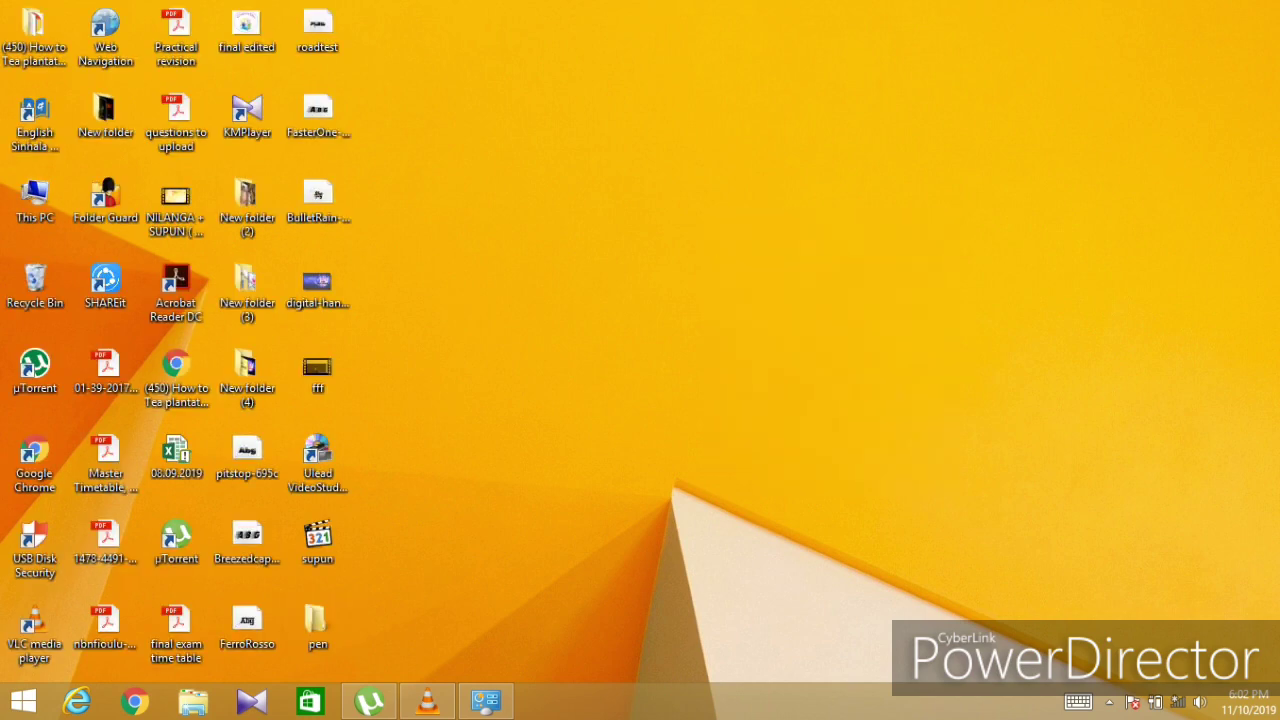
Bring up the Control Panel items, minimize that window and open This PC
click(485, 700)
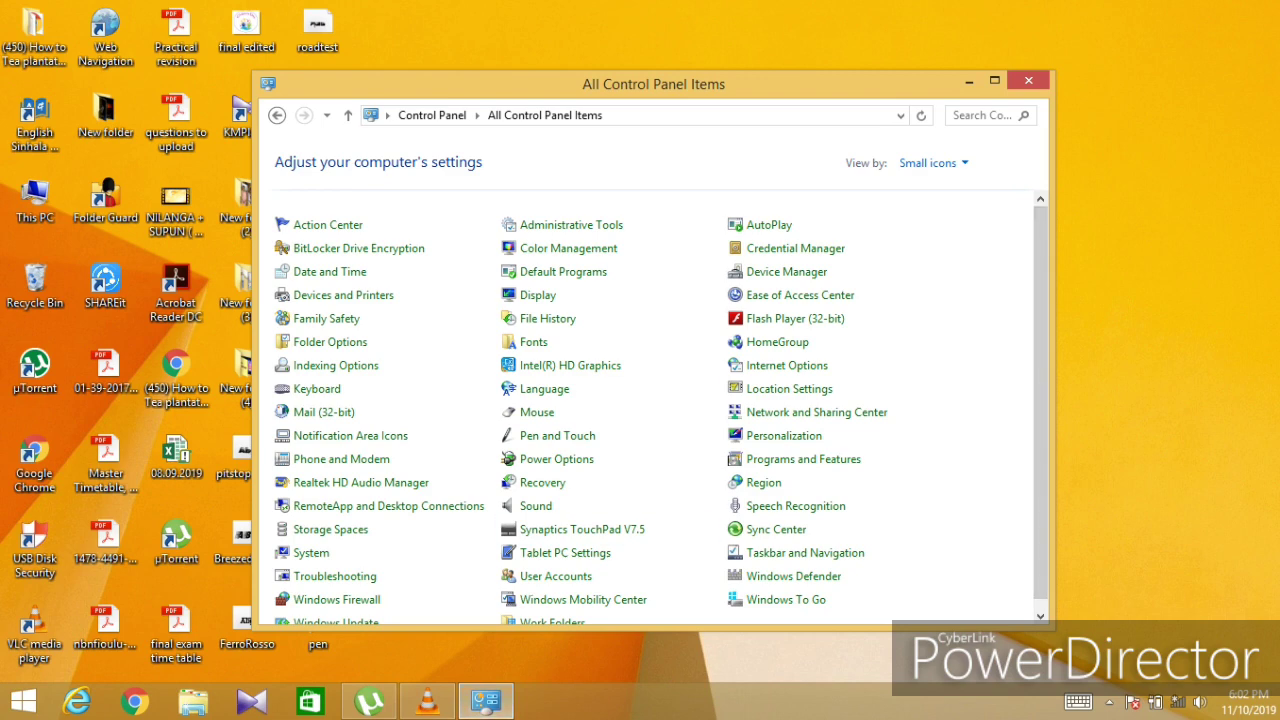
click(969, 80)
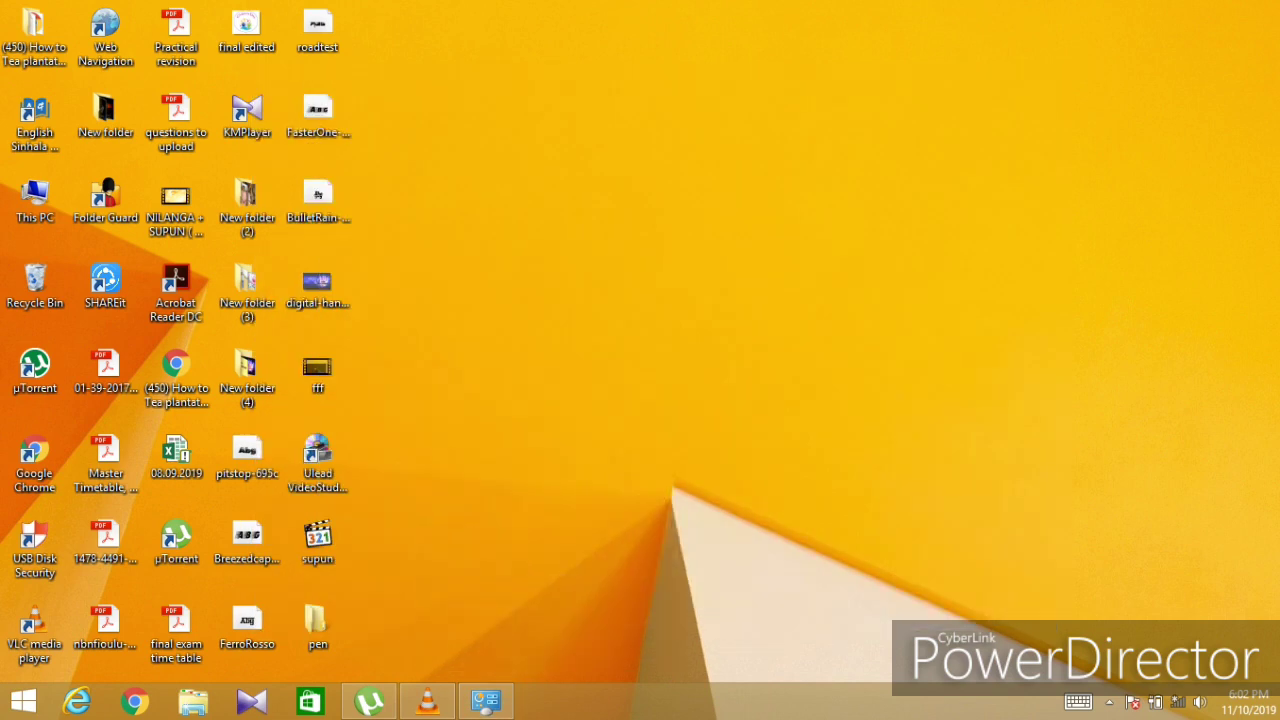
double_click(35, 200)
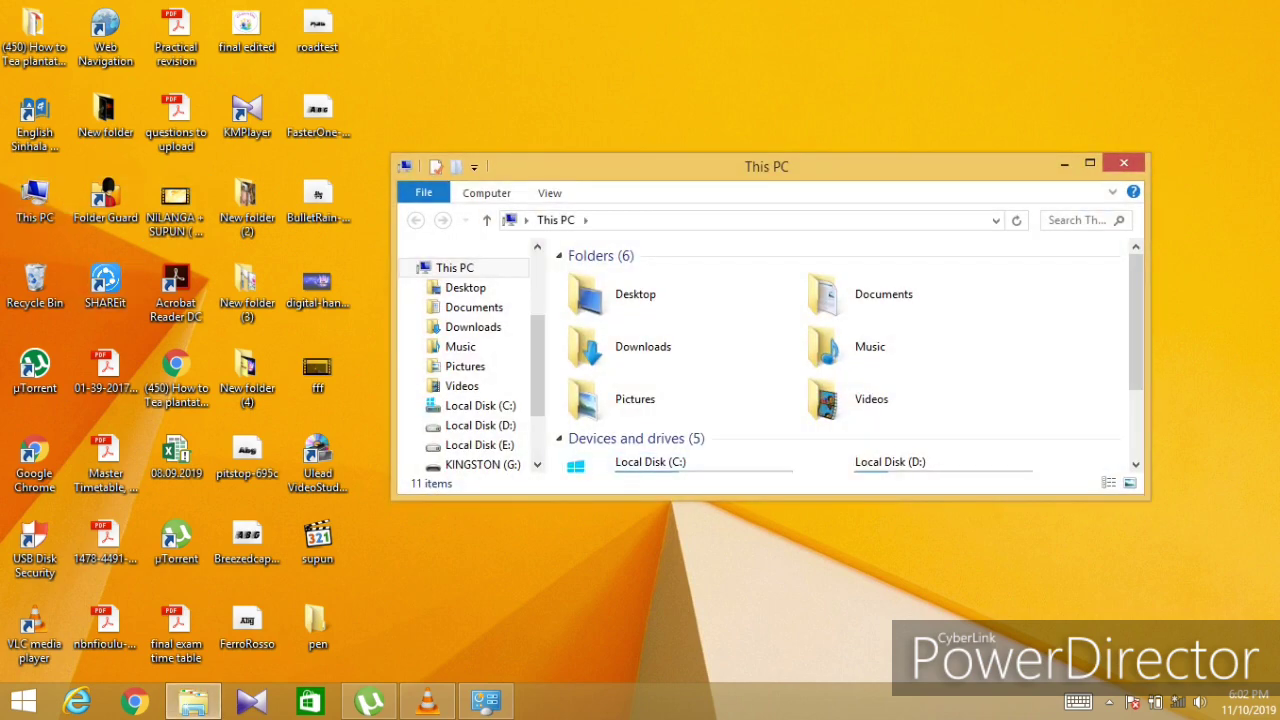
Open Local Disk (C:) to view its contents, return to This PC, close the window and refresh the desktop
scroll(850, 355, down, 2)
click(680, 340)
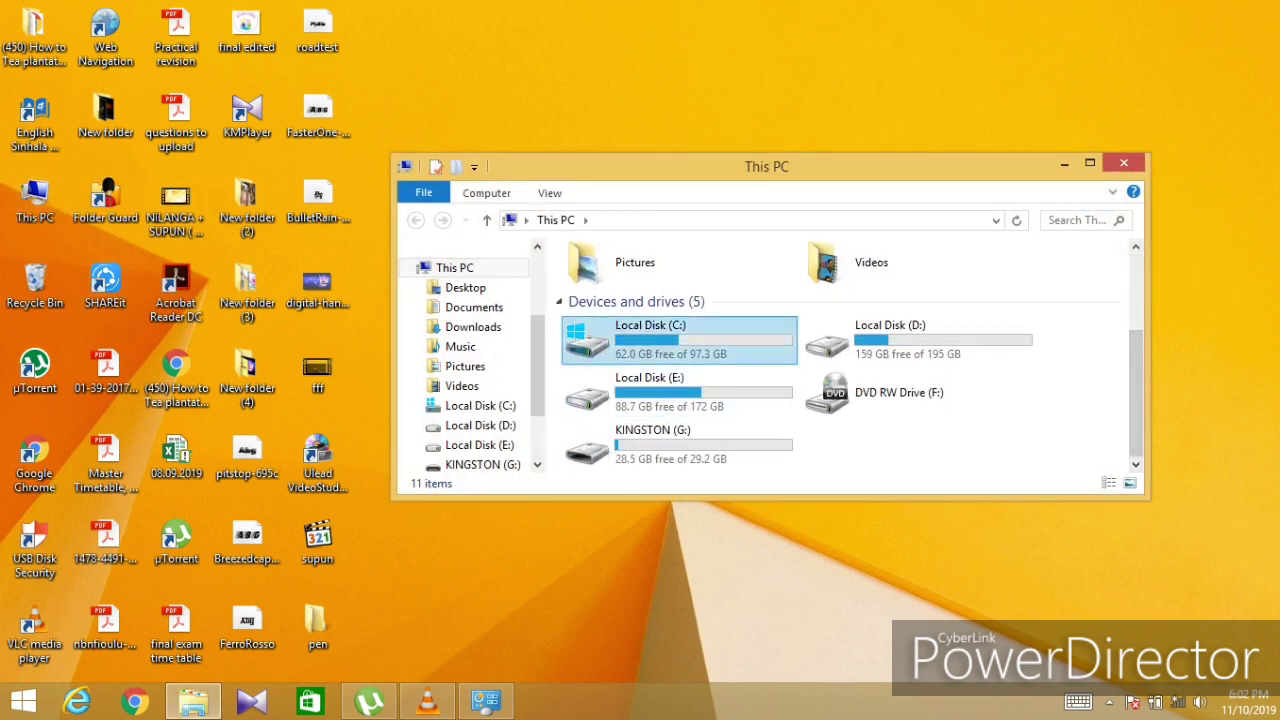
double_click(680, 340)
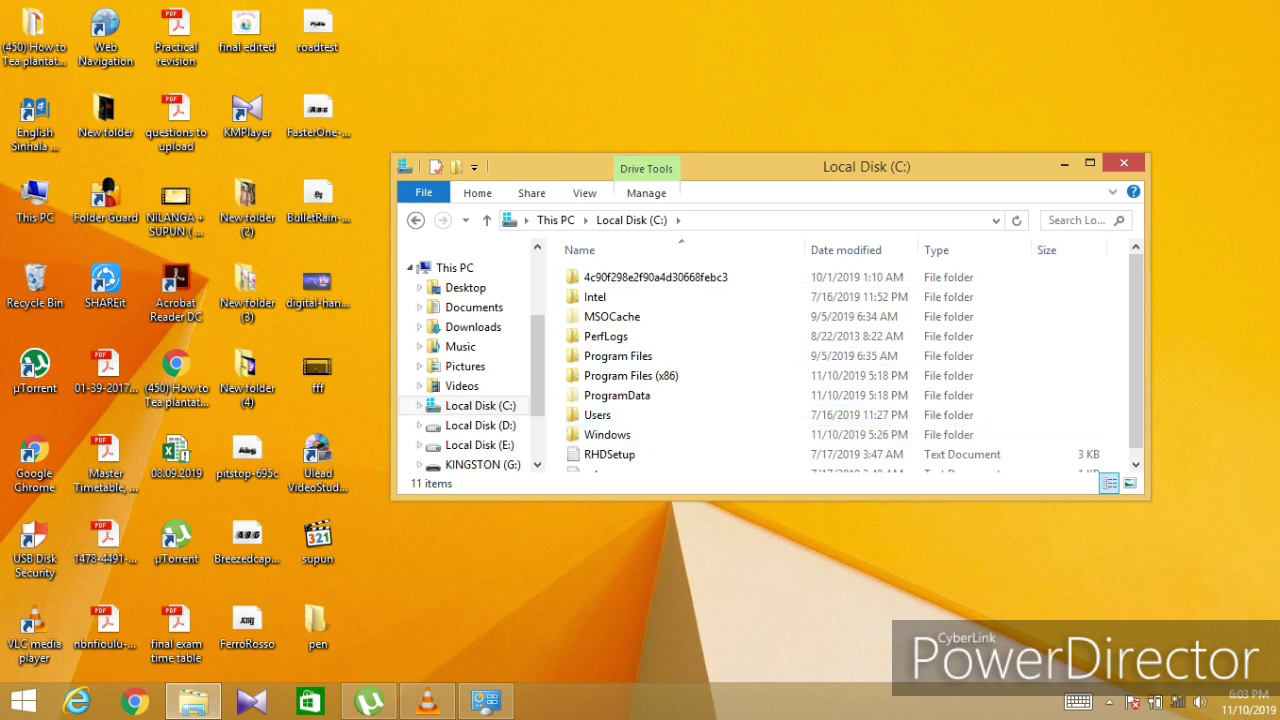
click(416, 220)
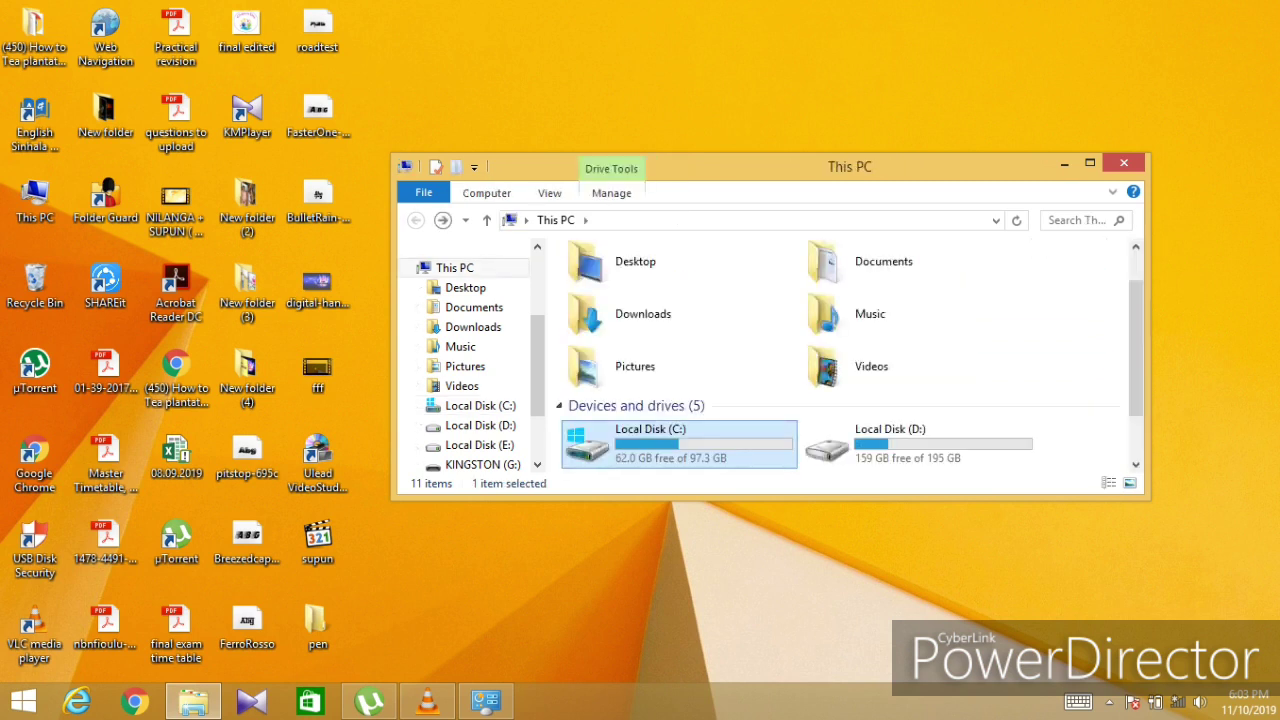
key(super+d)
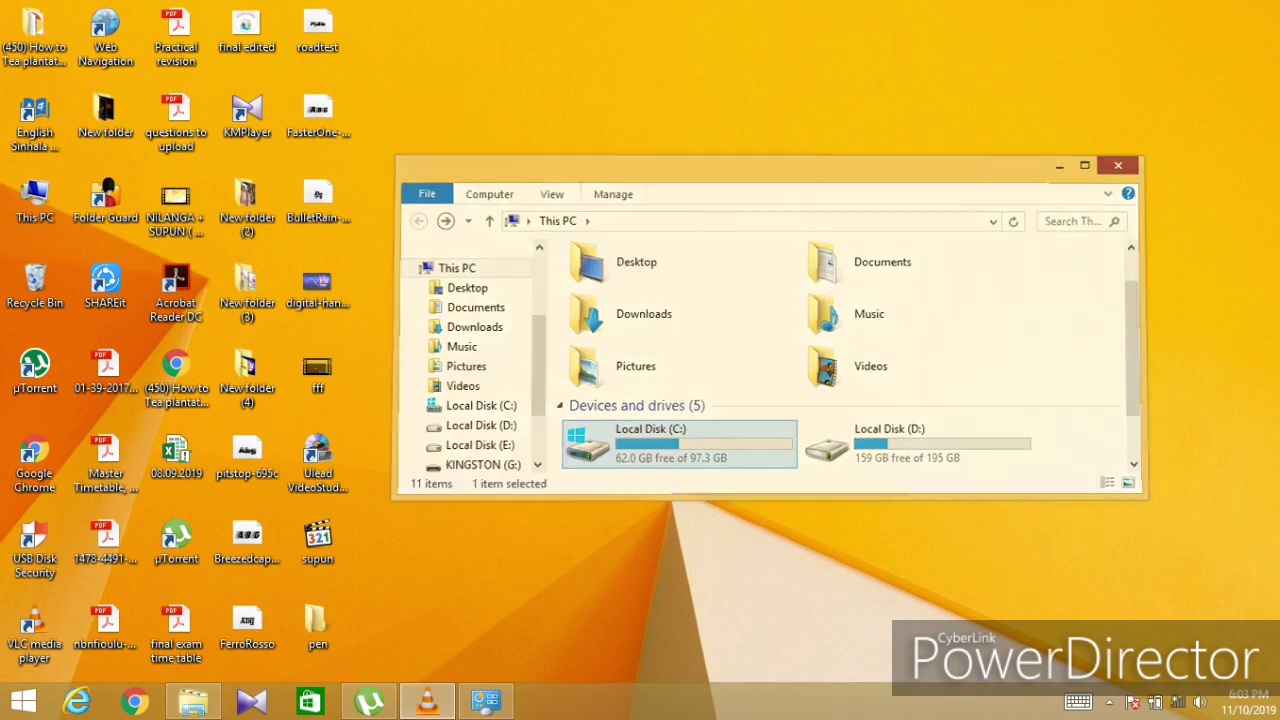
right_click(860, 202)
click(917, 253)
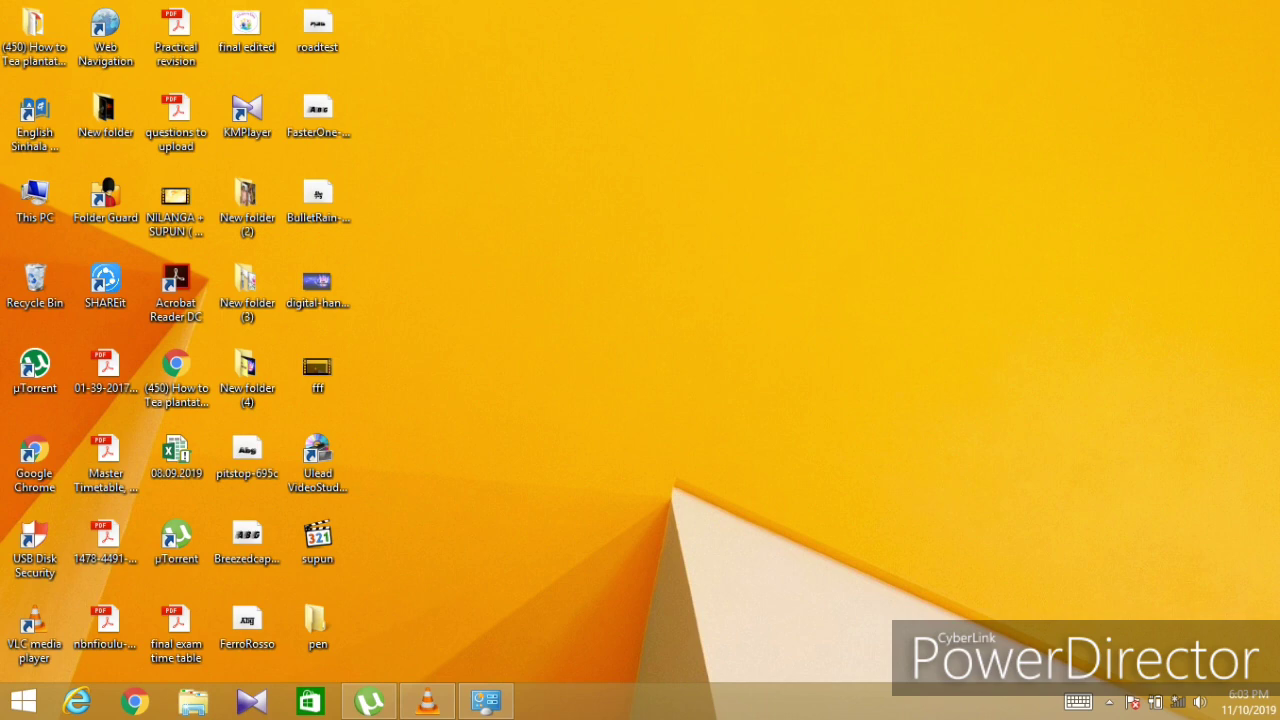
Restore the default advanced view settings in Folder Options from the Control Panel and accept the change
click(486, 701)
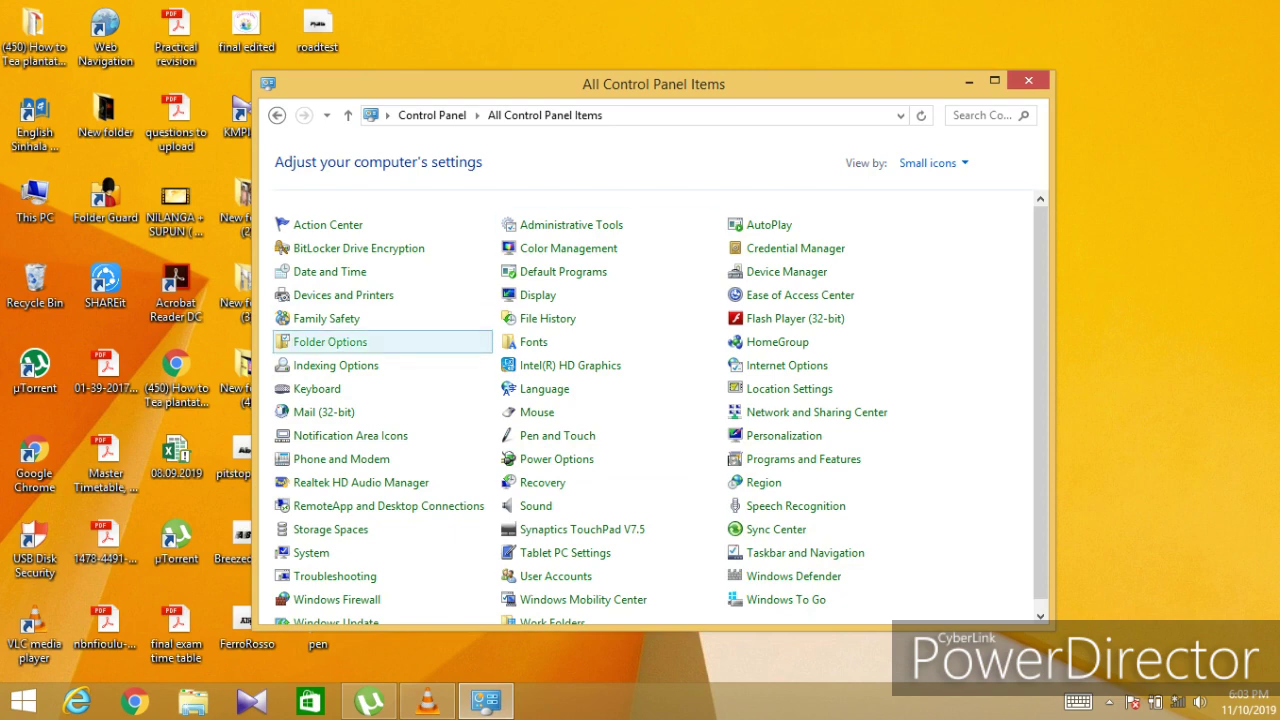
click(330, 341)
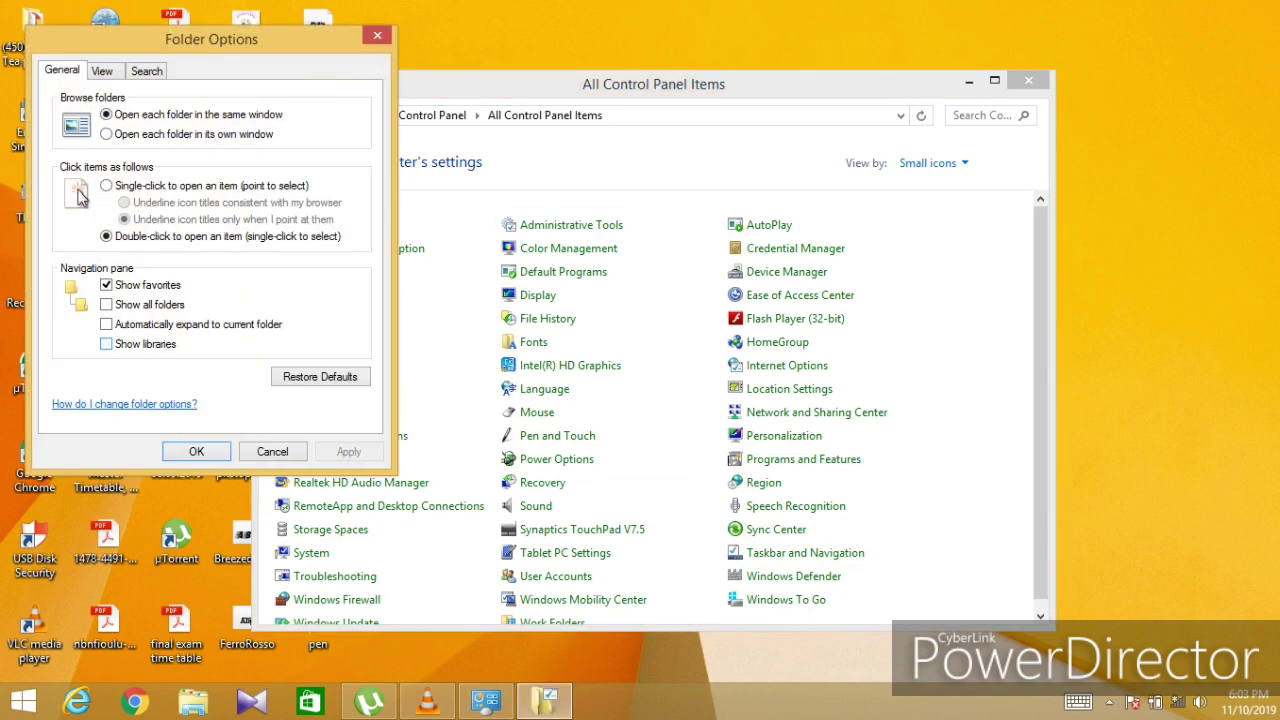
click(102, 70)
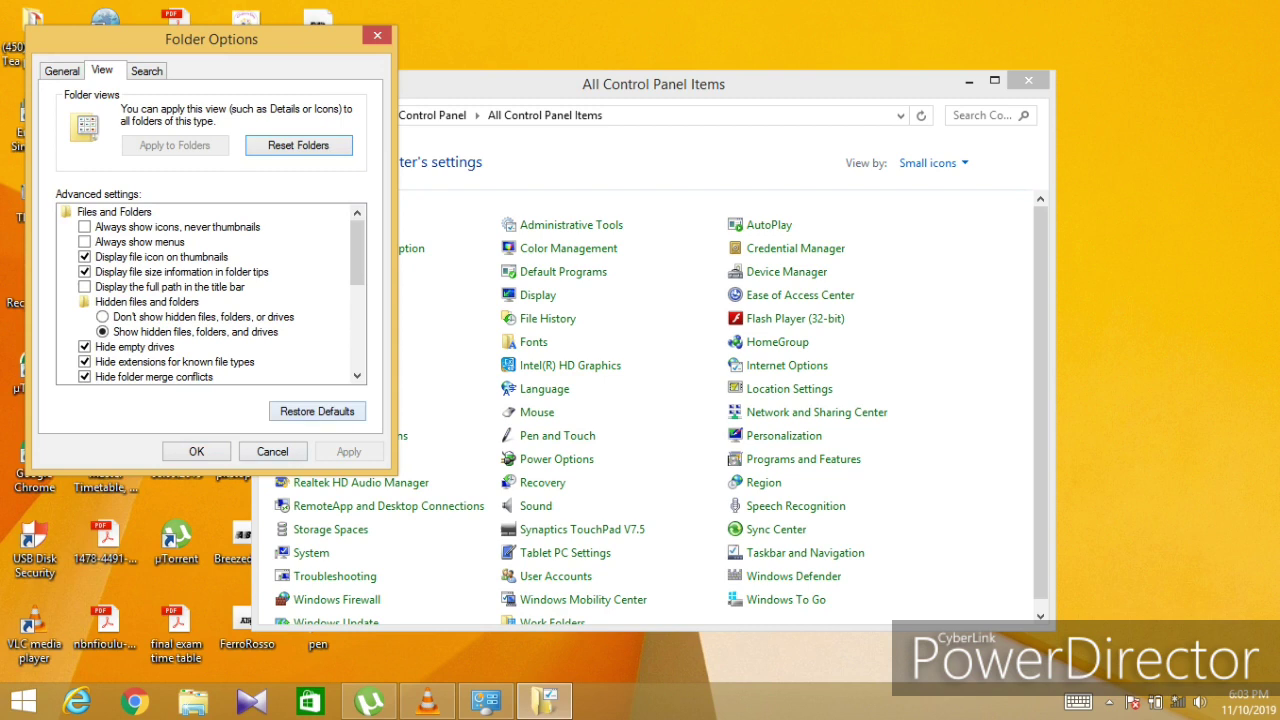
click(317, 411)
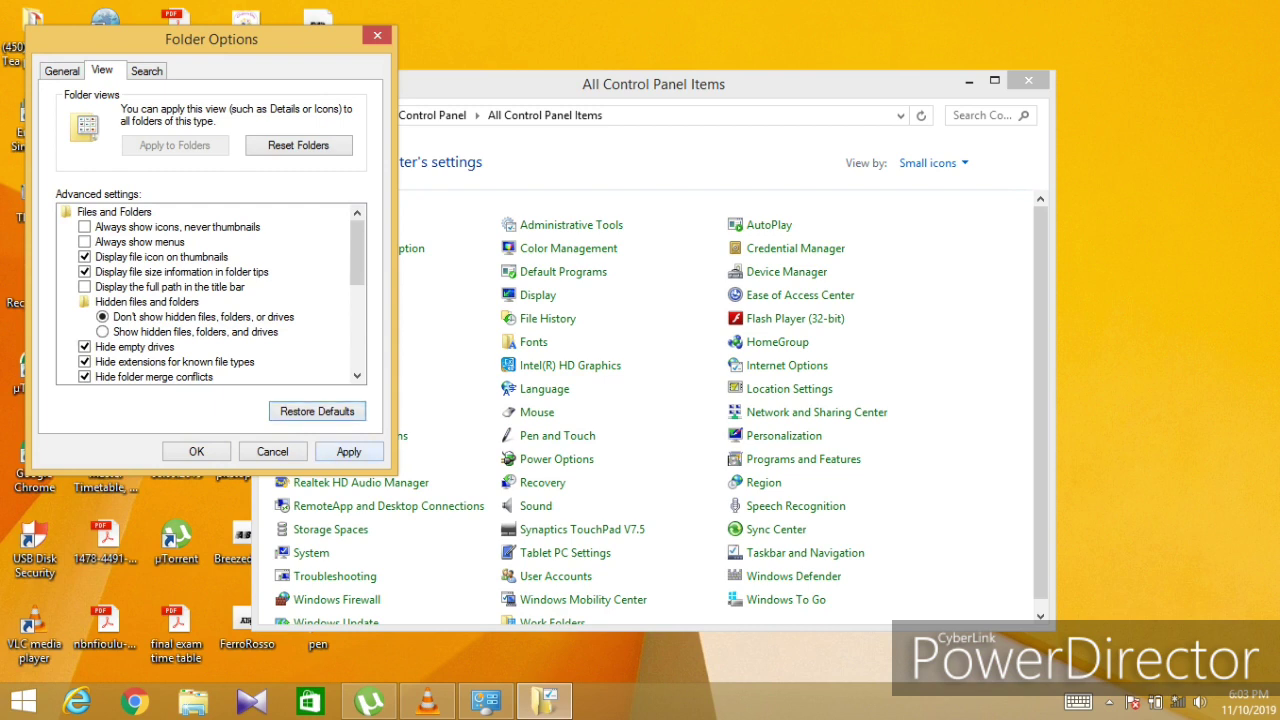
key(Return)
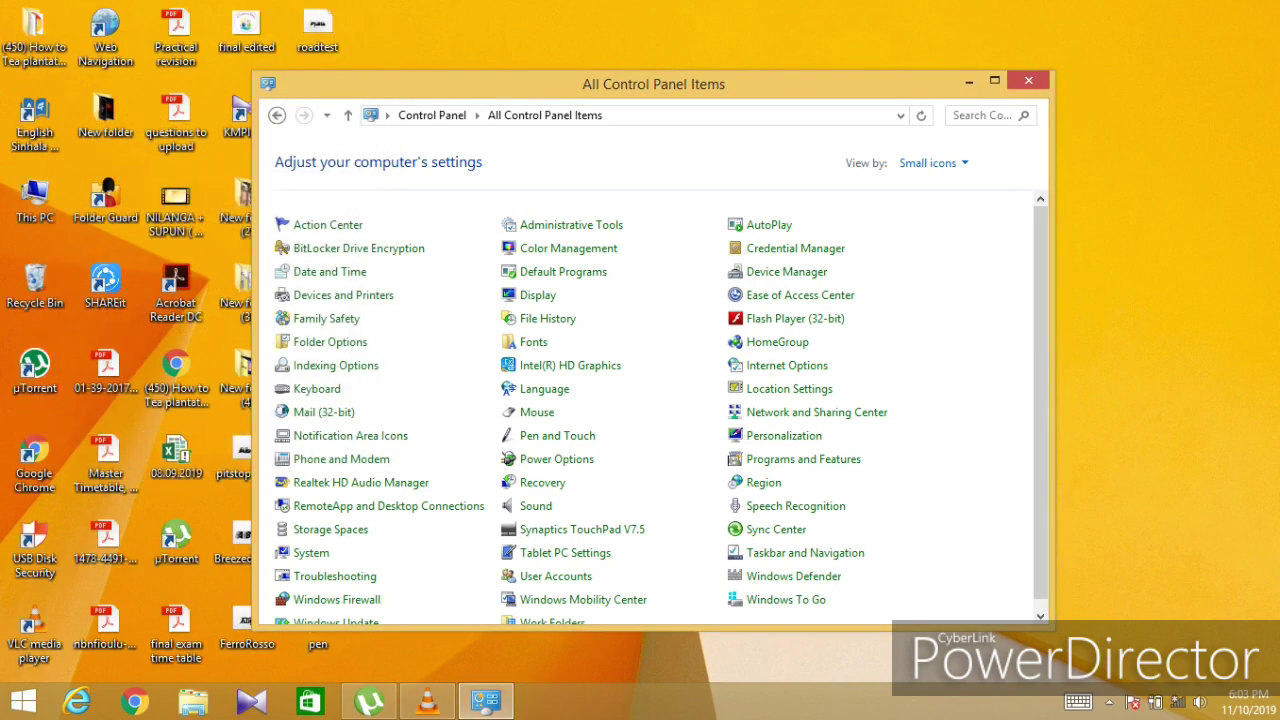
Close the Control Panel items window and refresh the desktop
key(alt+F4)
right_click(750, 201)
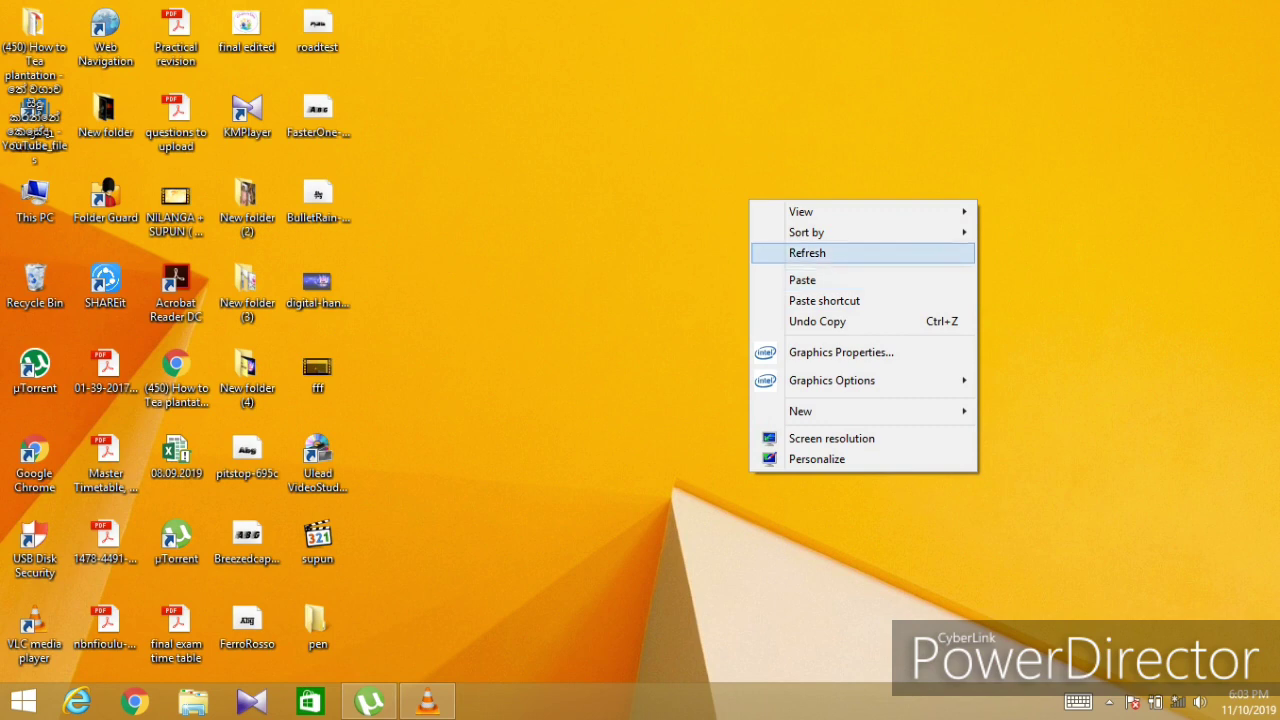
click(807, 253)
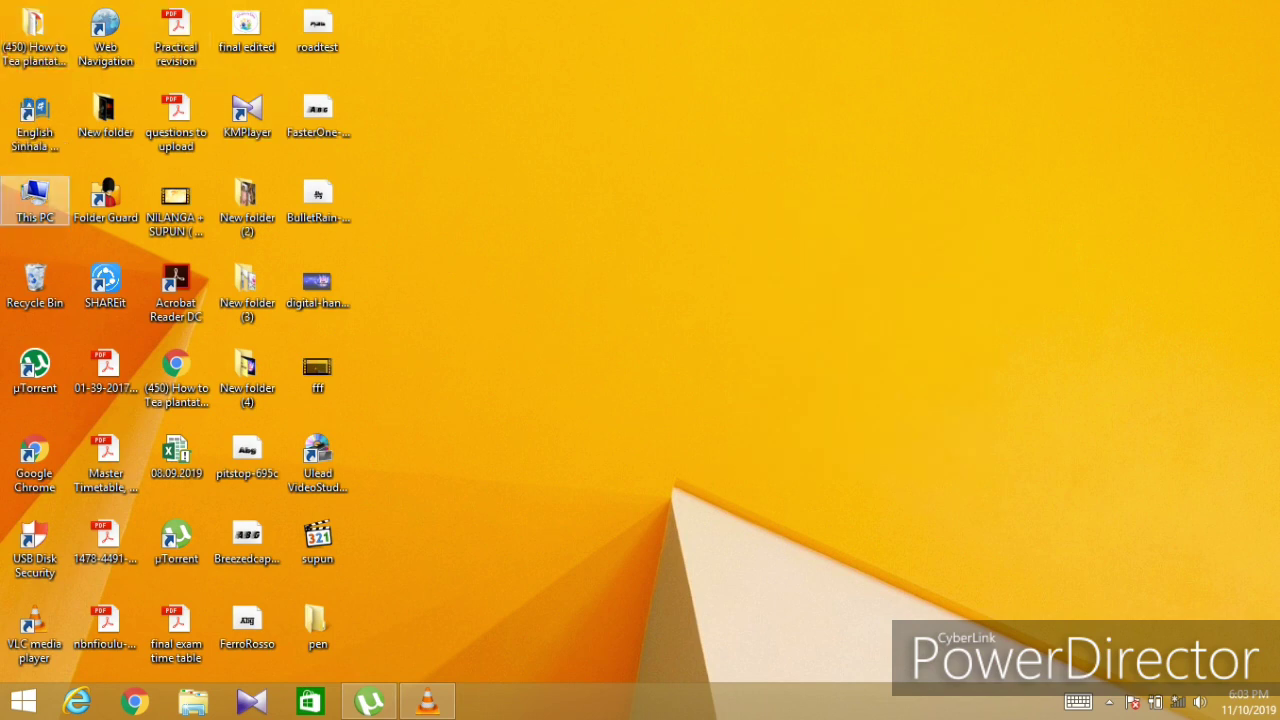
Open the KINGSTON (G:) drive from This PC, try to open its biochemistry shortcut and close the drive window
double_click(35, 200)
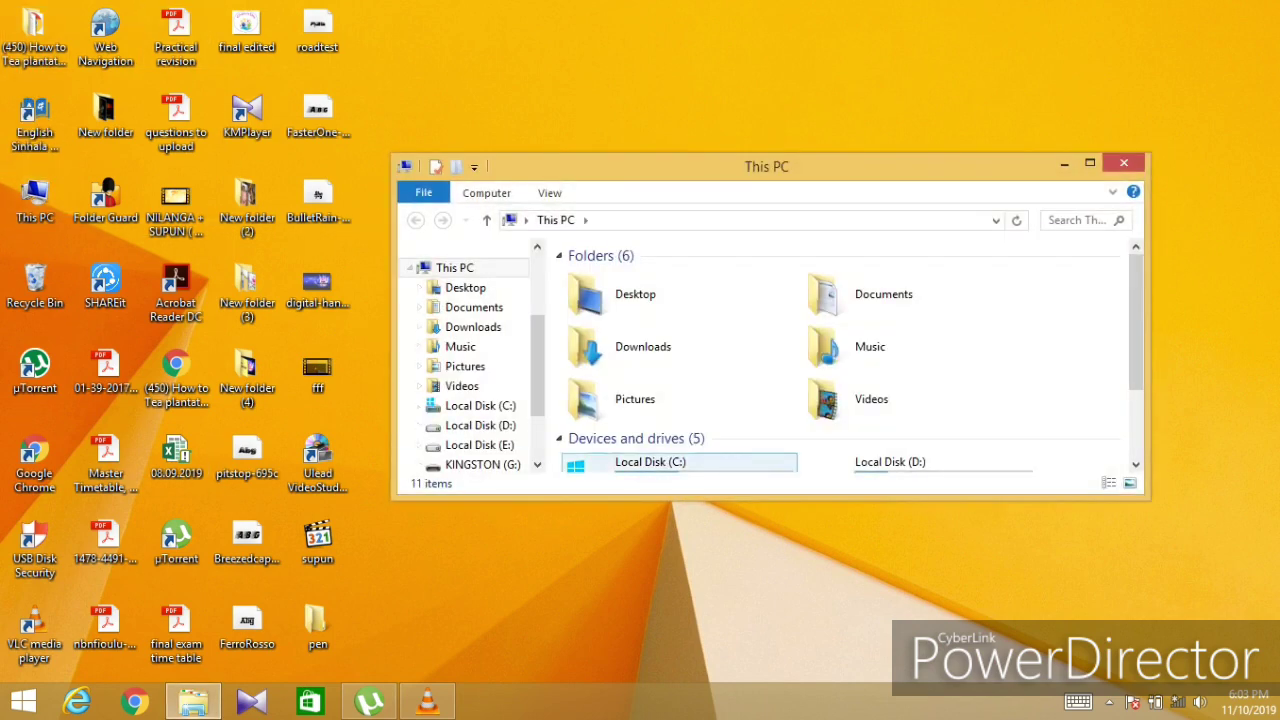
scroll(660, 470, down, 2)
double_click(655, 460)
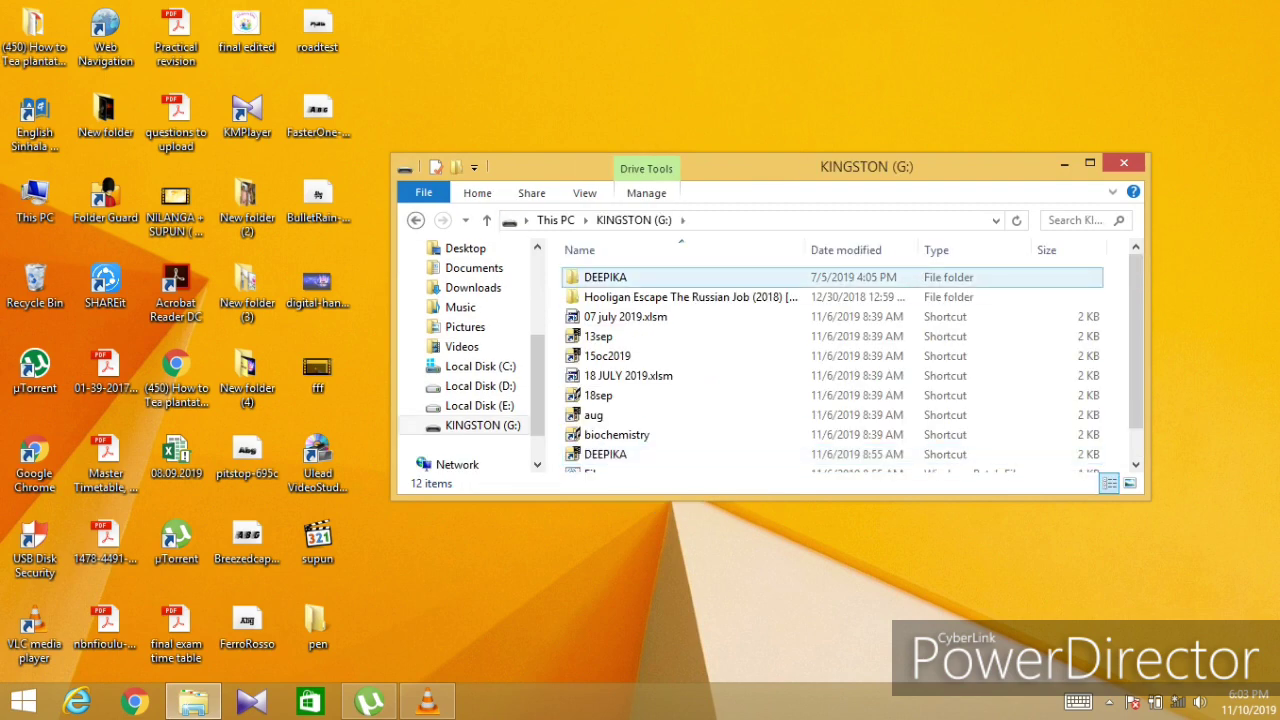
scroll(620, 425, down, 1)
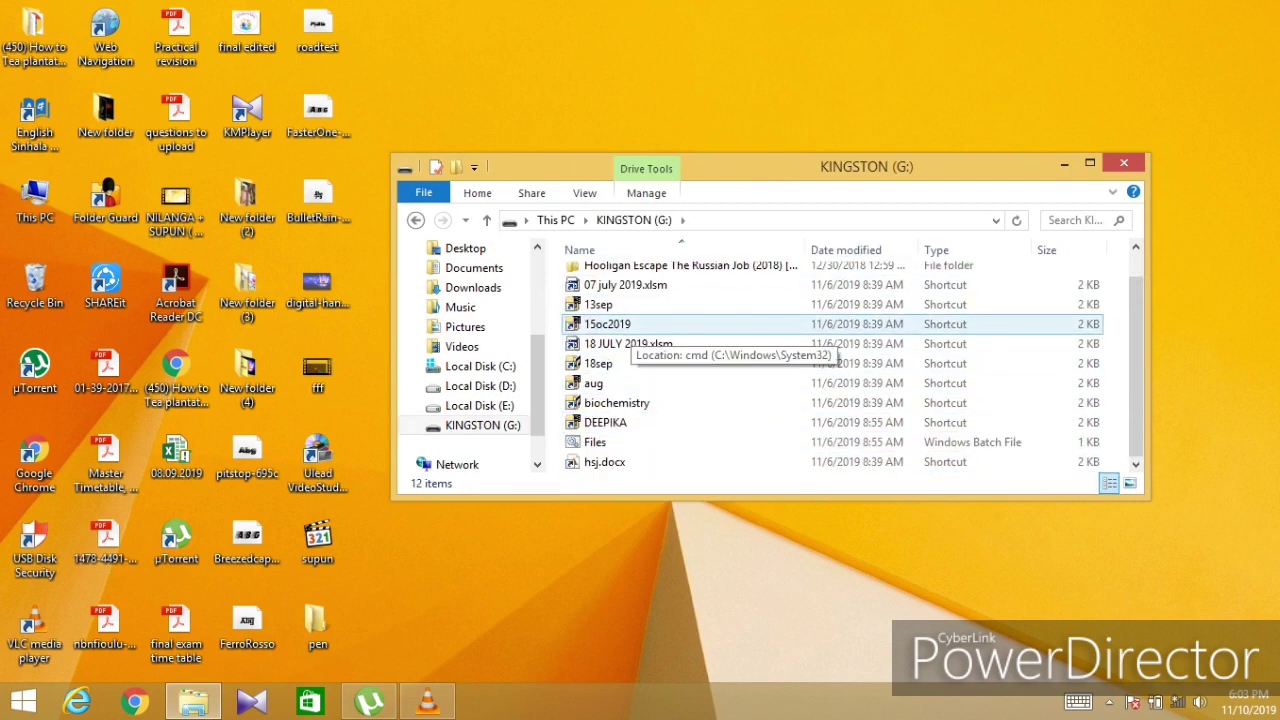
scroll(610, 425, up, 1)
scroll(610, 425, down, 1)
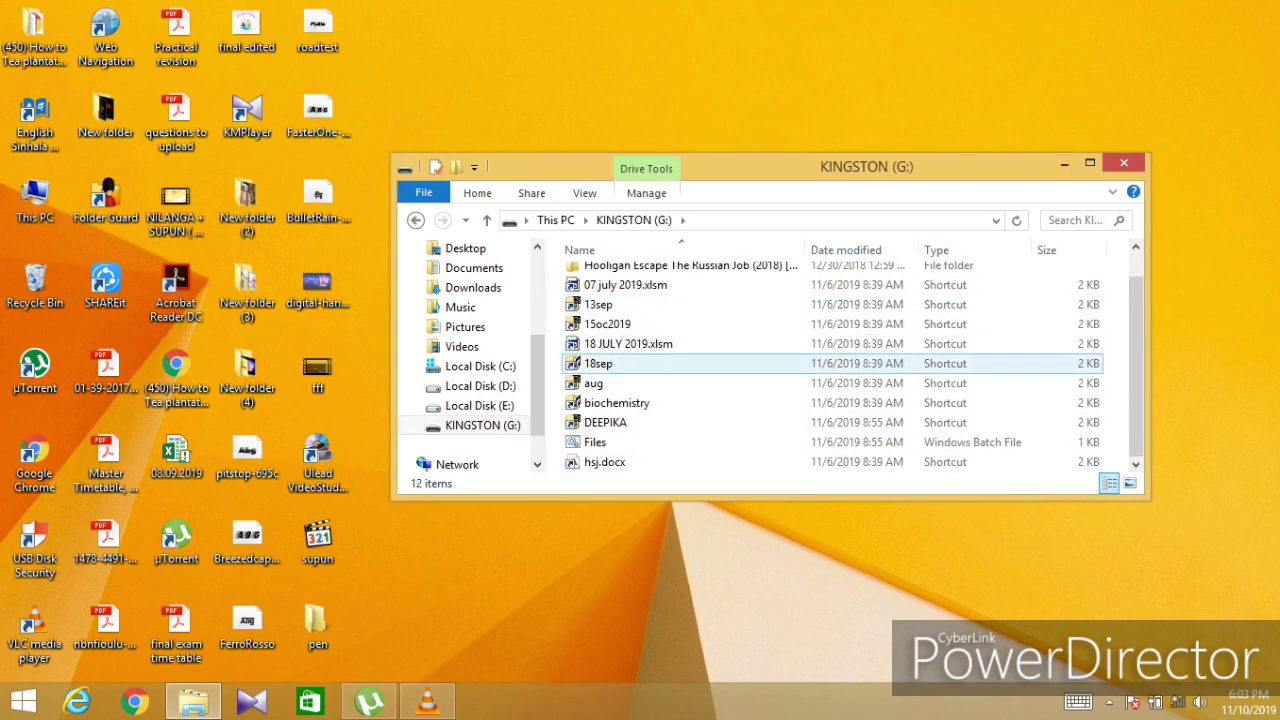
double_click(612, 402)
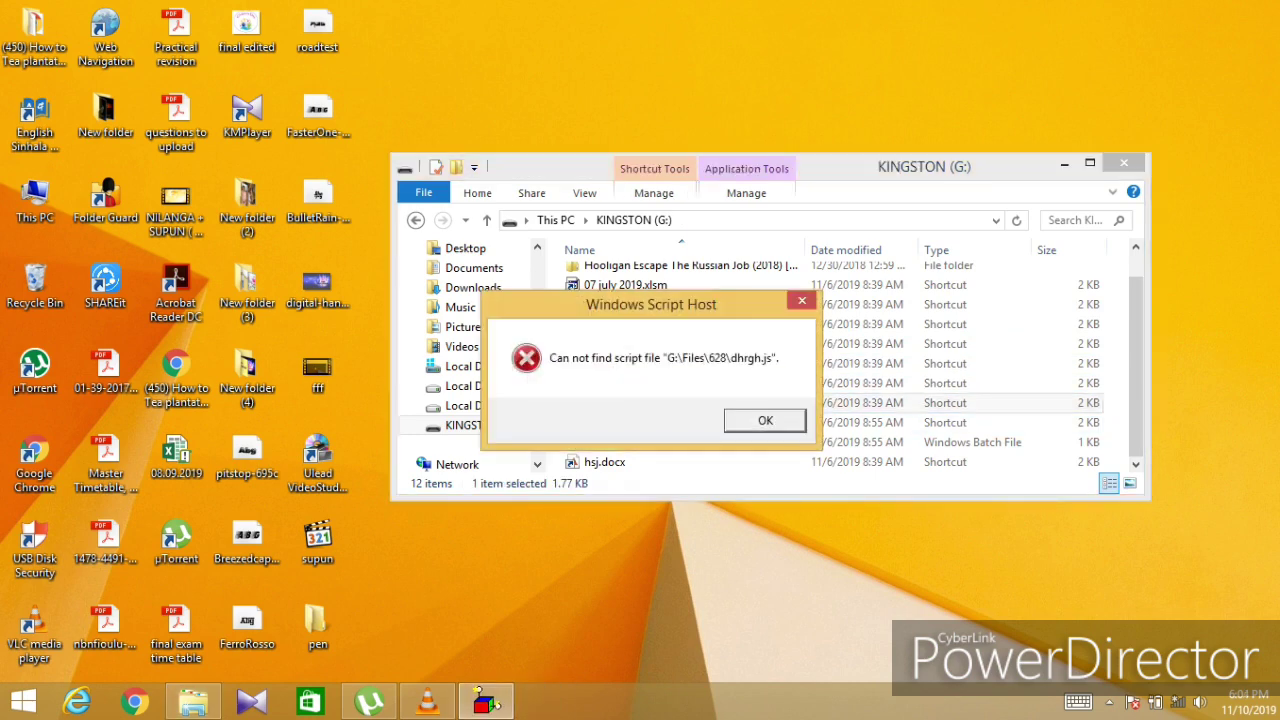
key(Return)
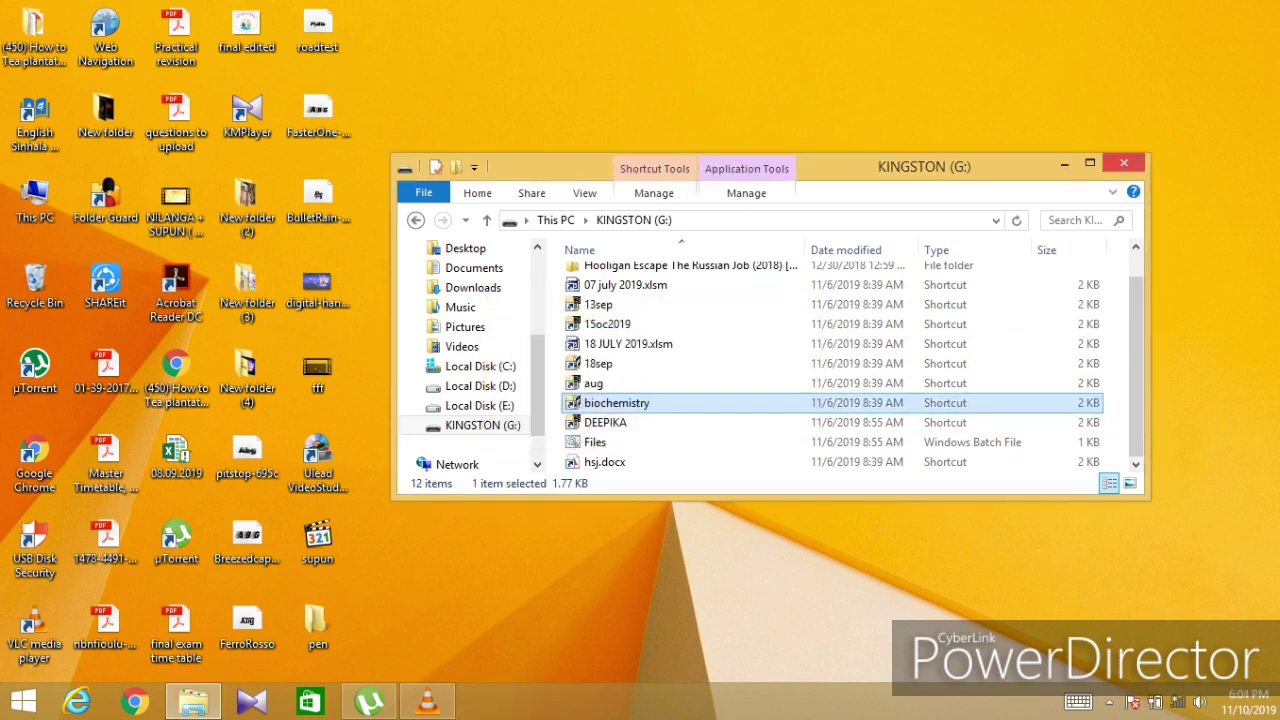
key(alt+F4)
Open the biochemistry folder inside the desktop pen folder to check the recovered files, and close the window
double_click(318, 625)
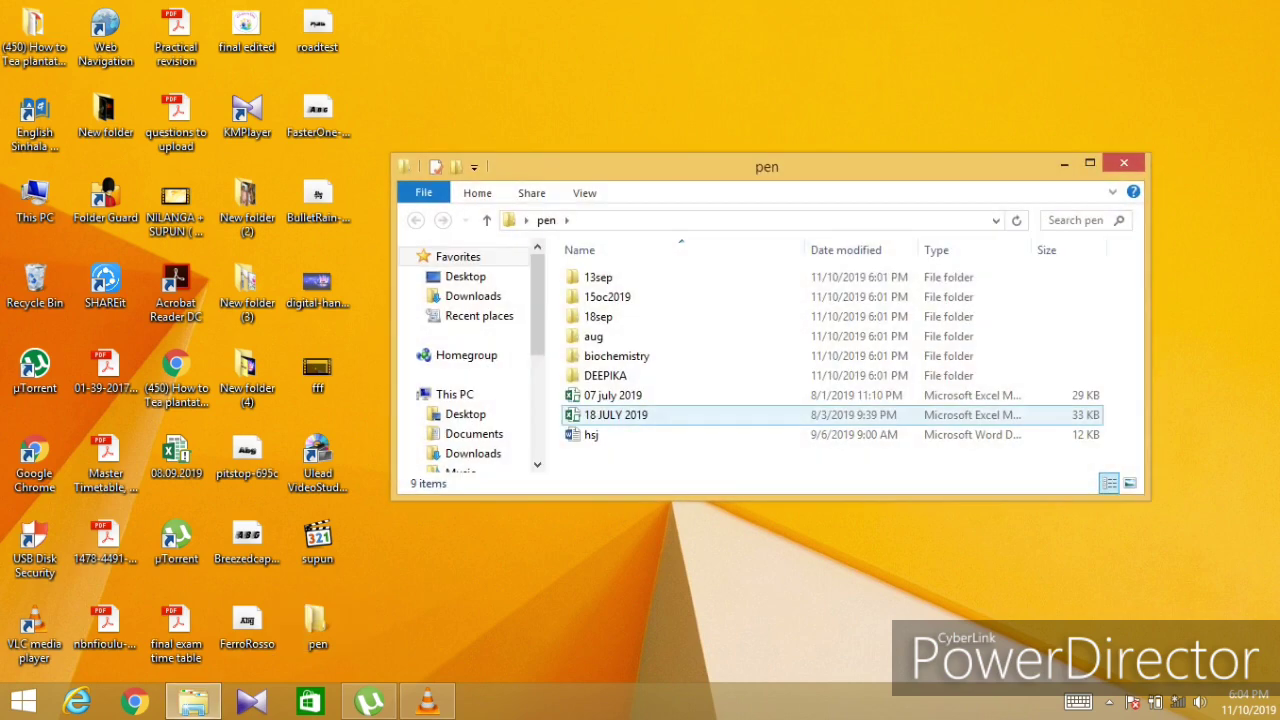
double_click(616, 356)
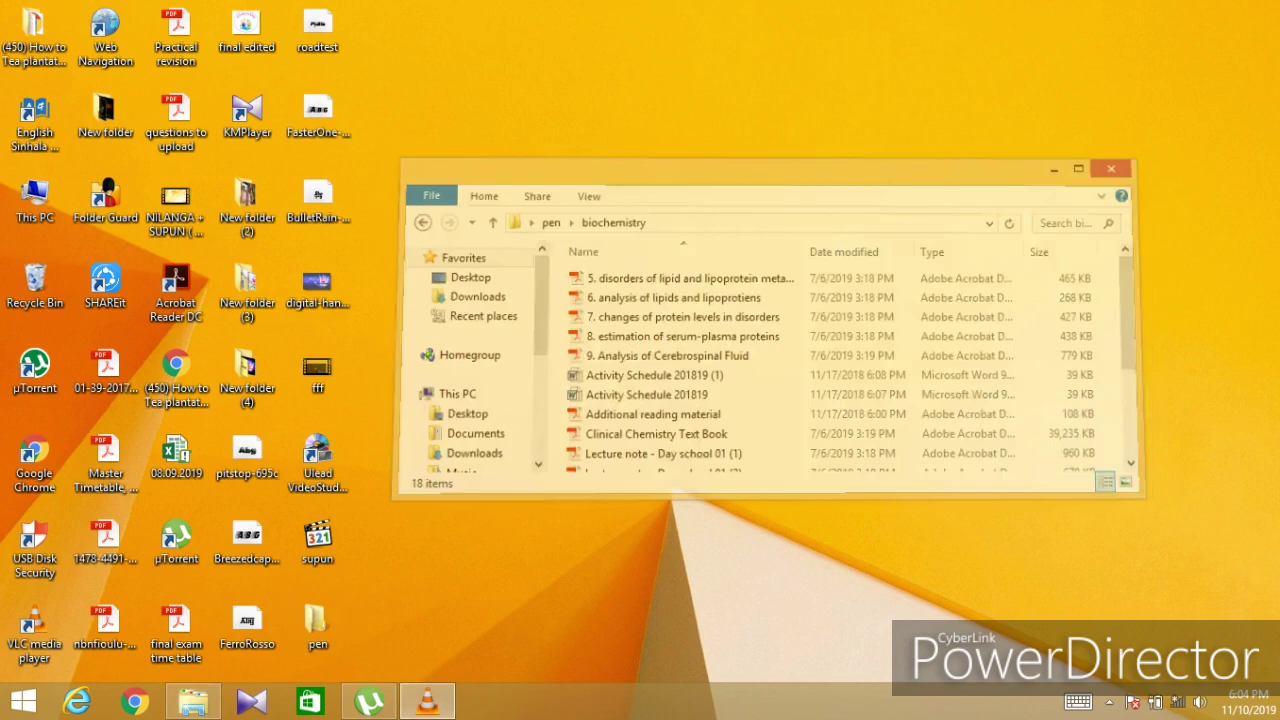
key(alt+F4)
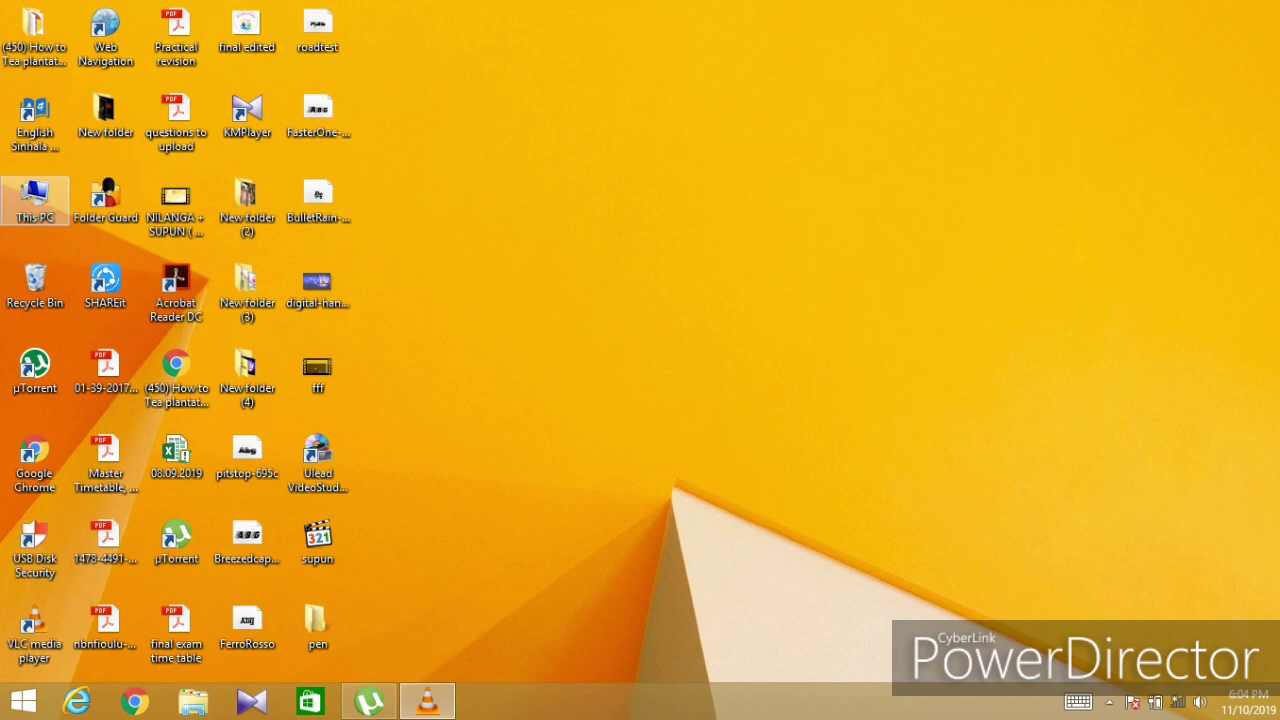
Check the contents of Local Disk (C:) from This PC, close the window and refresh the desktop
double_click(35, 200)
scroll(760, 380, down, 2)
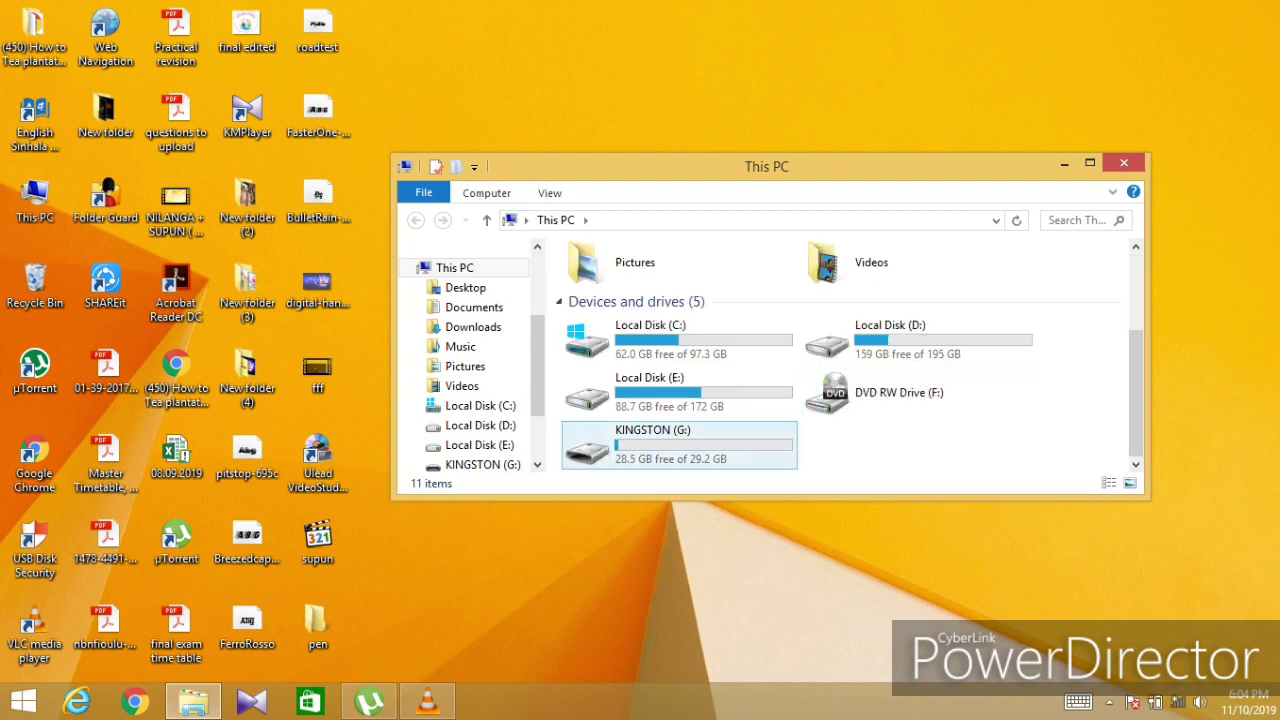
double_click(640, 338)
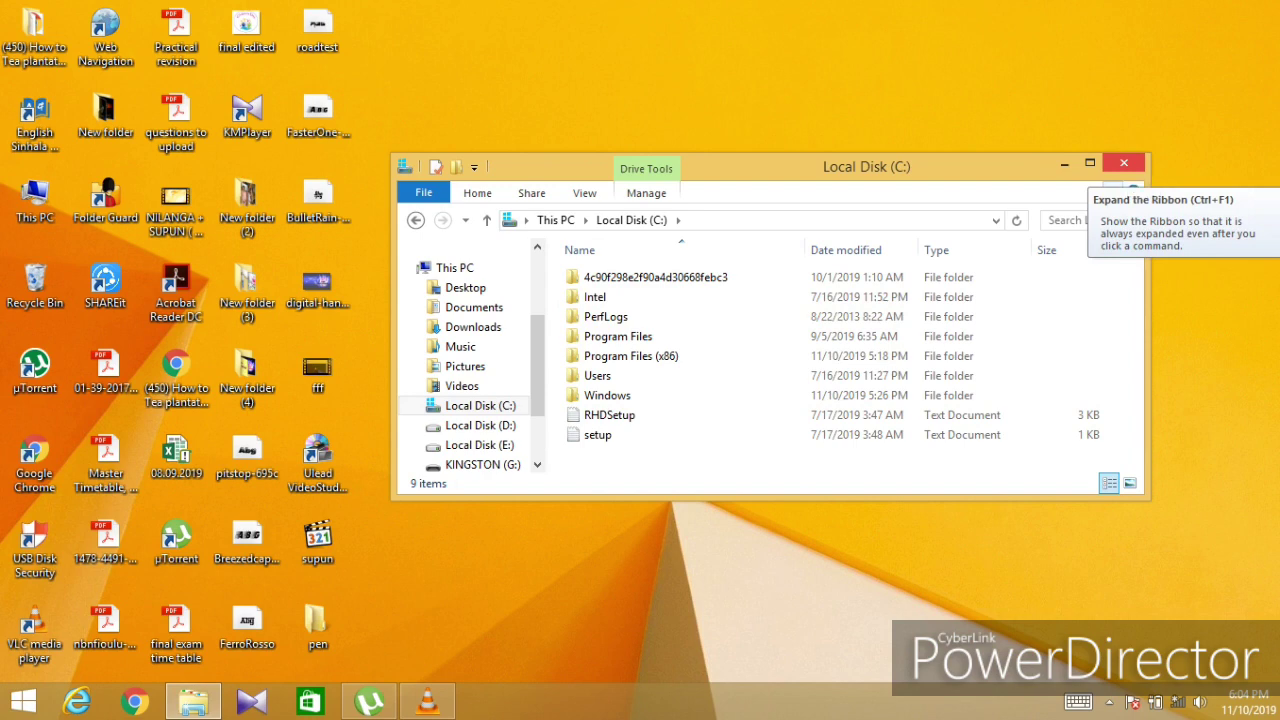
click(1124, 163)
right_click(551, 104)
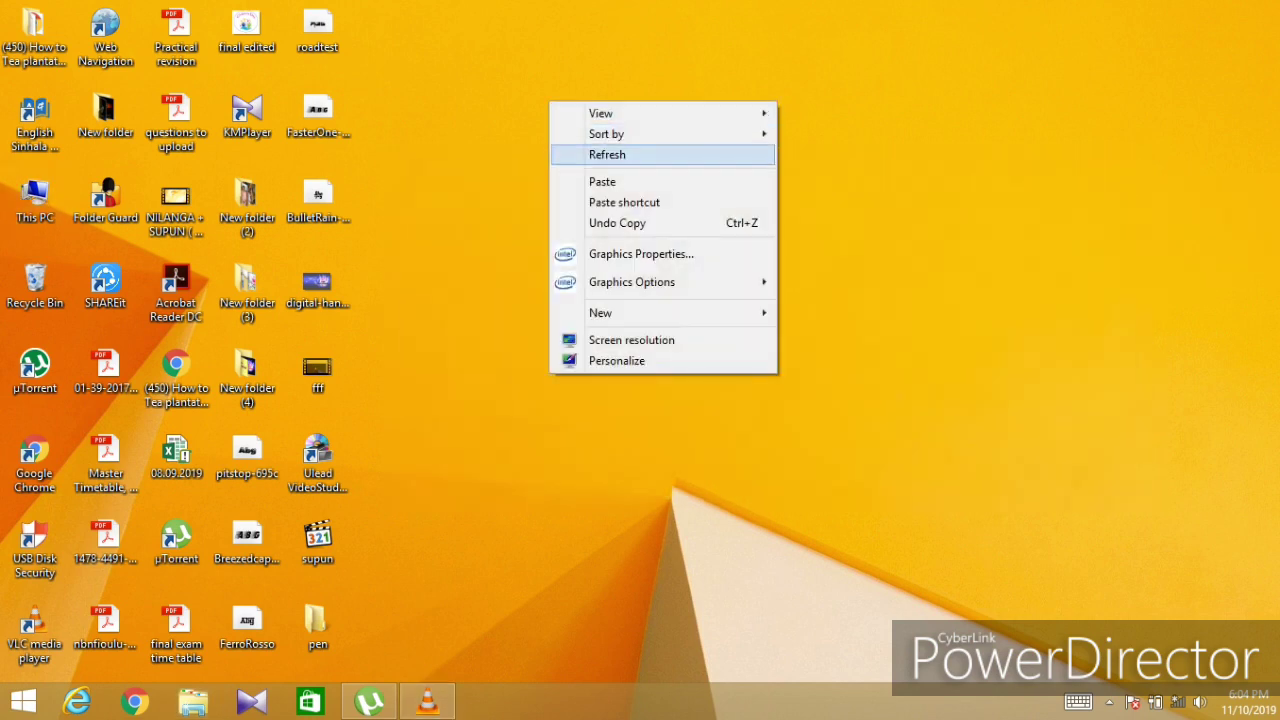
click(607, 154)
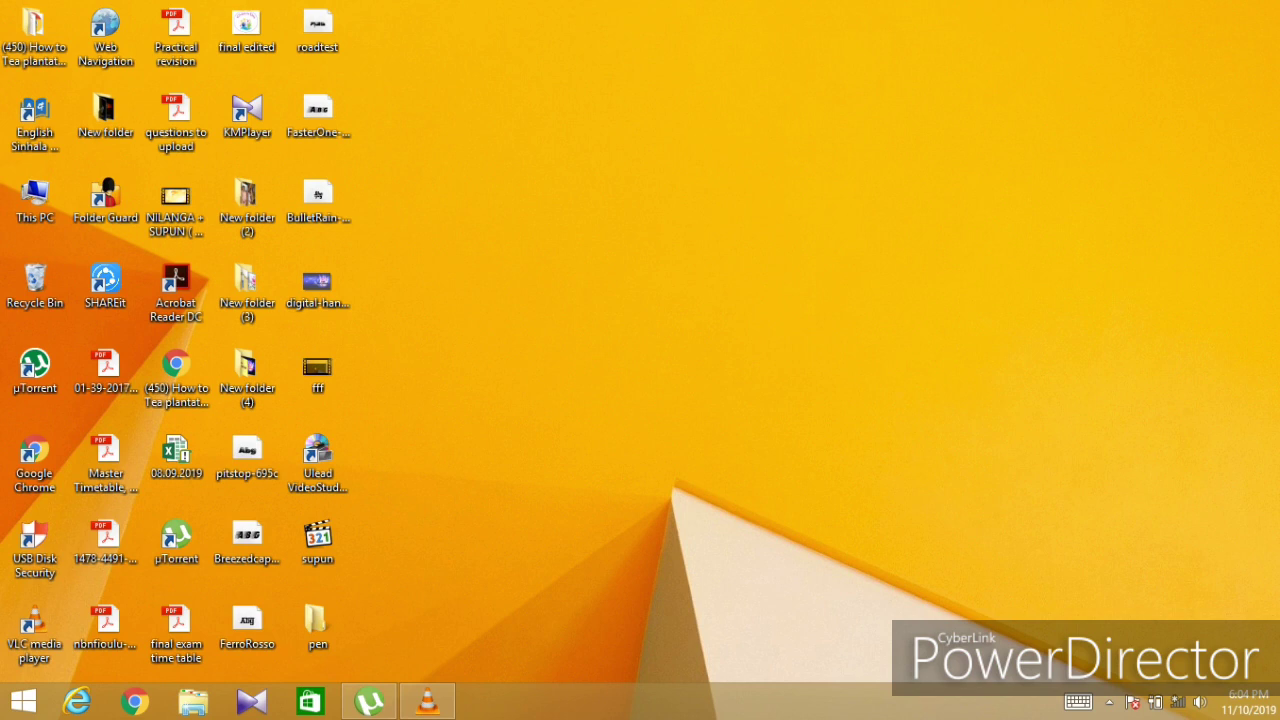